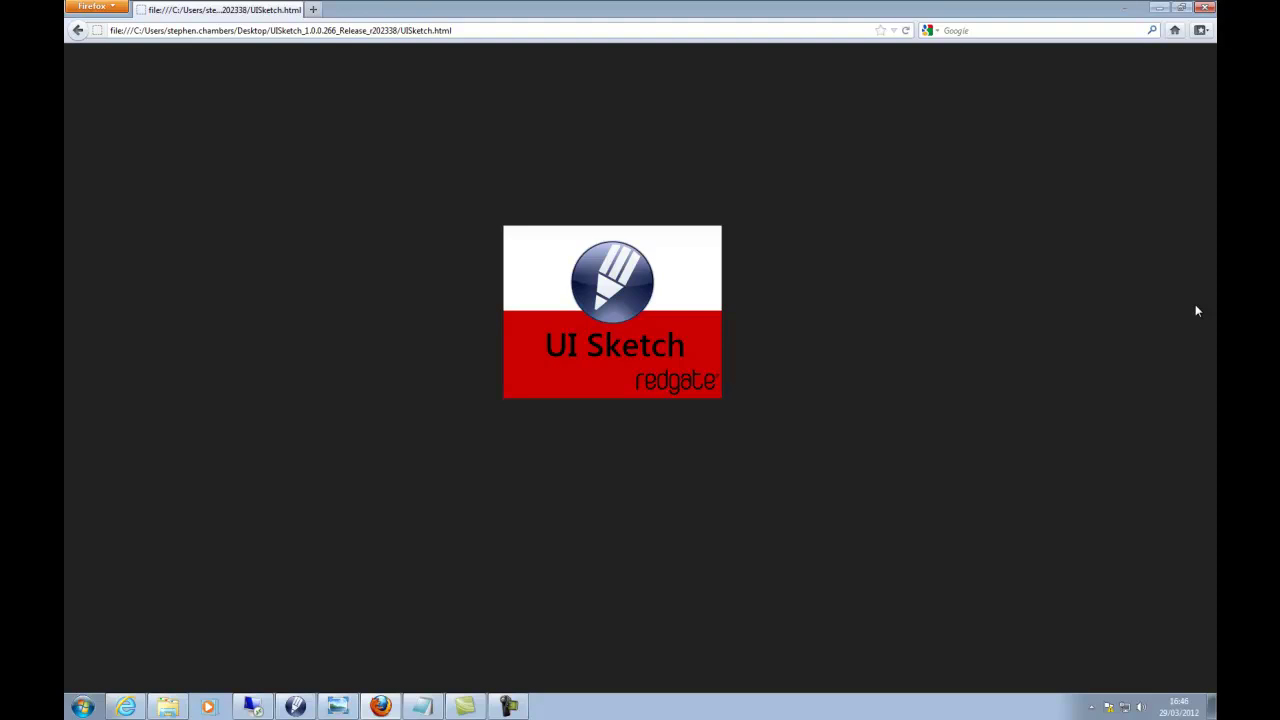
Bring UI Sketch forward and scroll the Palette through Containers, Shapes and Notes and back
click(295, 706)
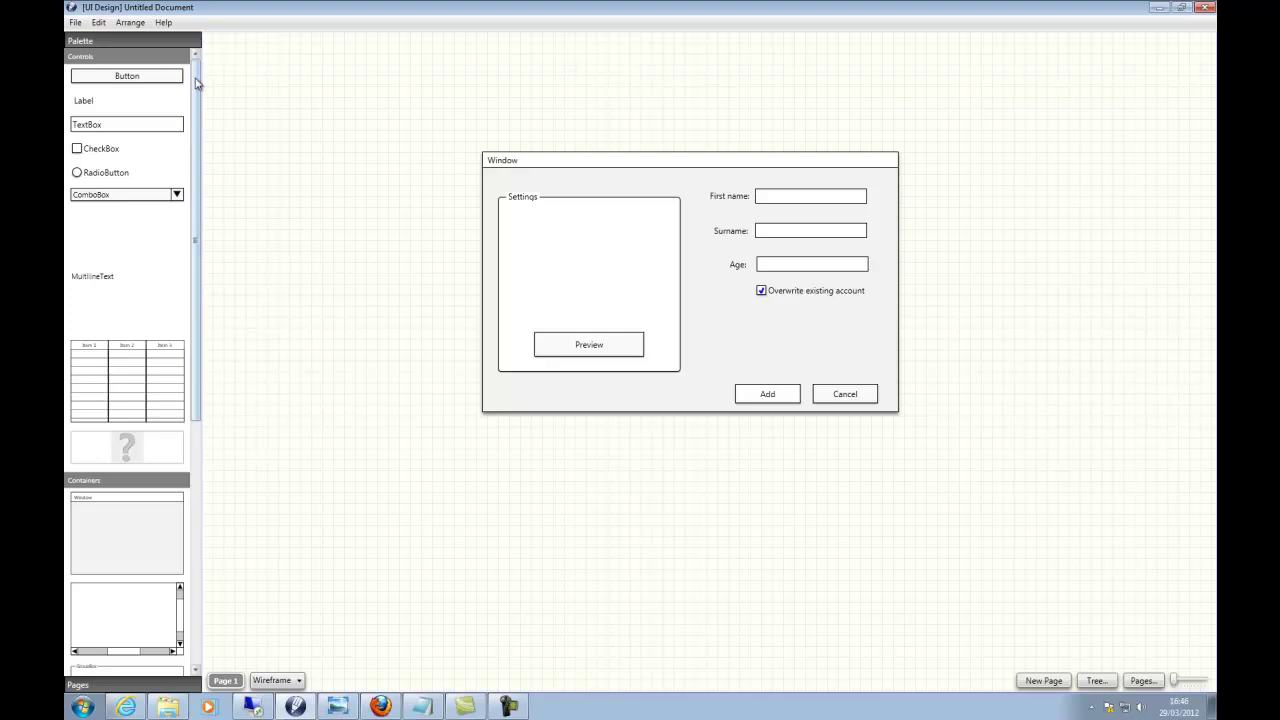
drag(197, 85, 192, 262)
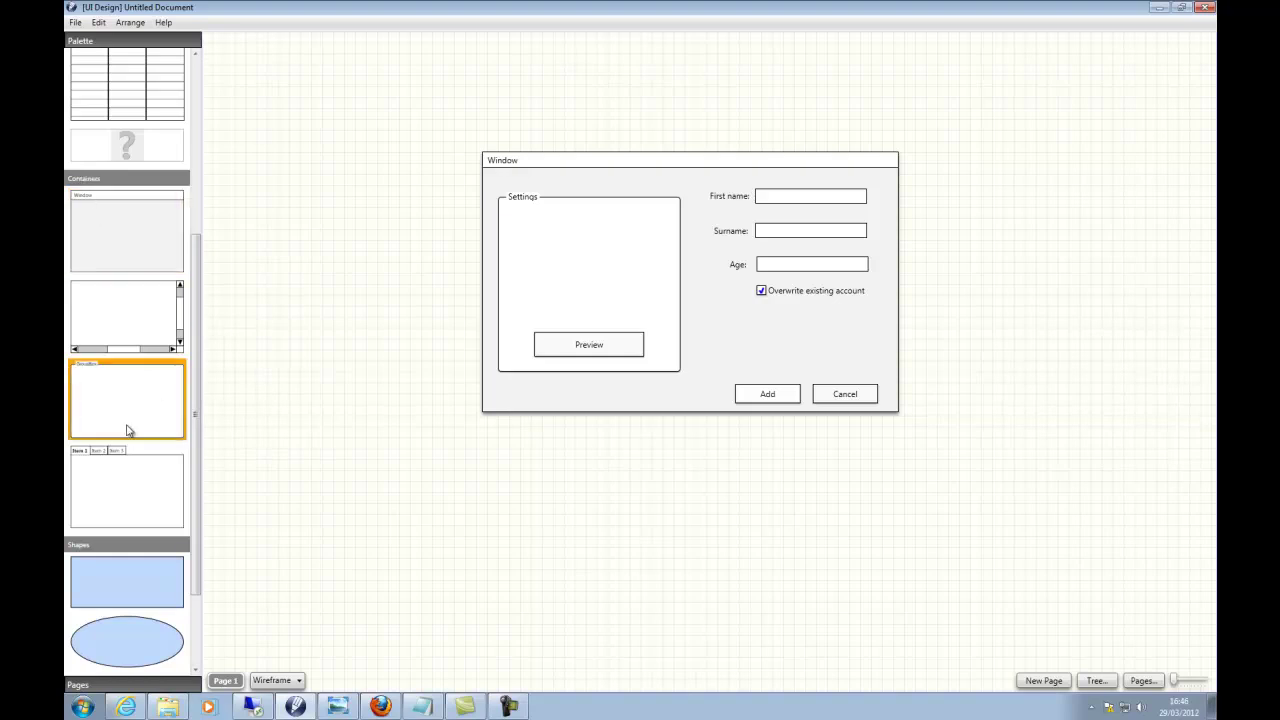
drag(200, 303, 196, 400)
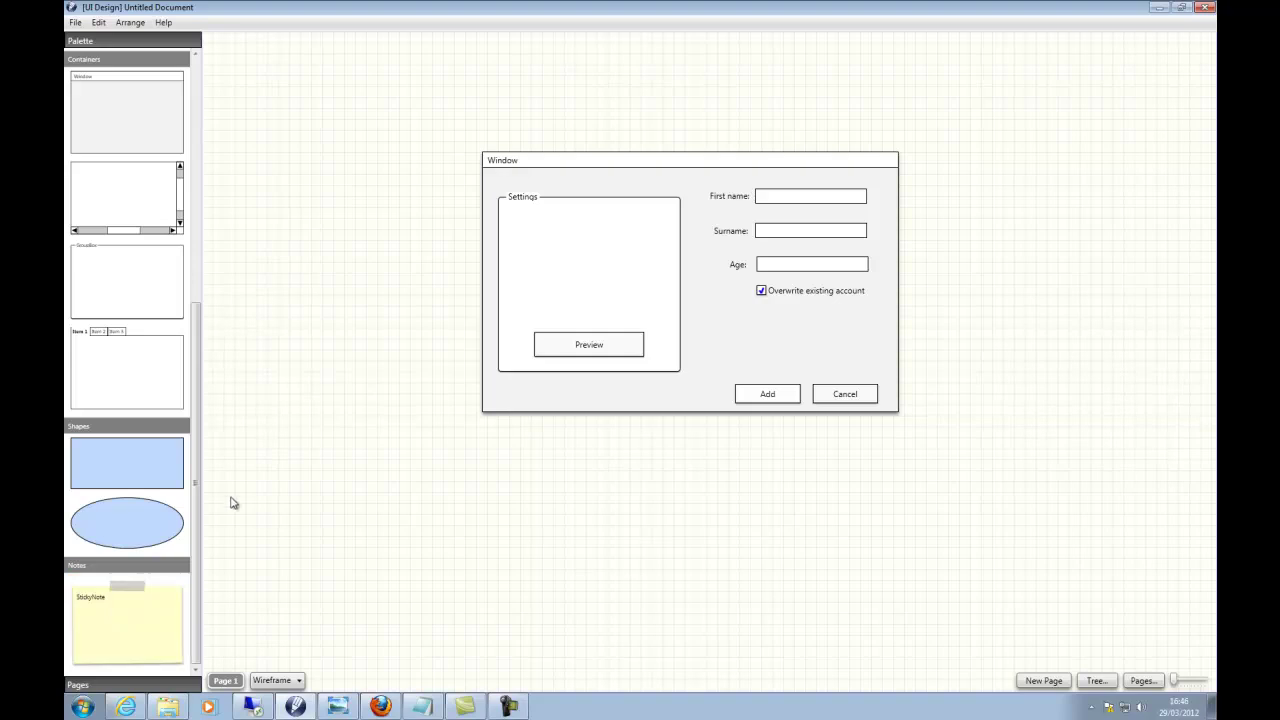
drag(196, 482, 211, 209)
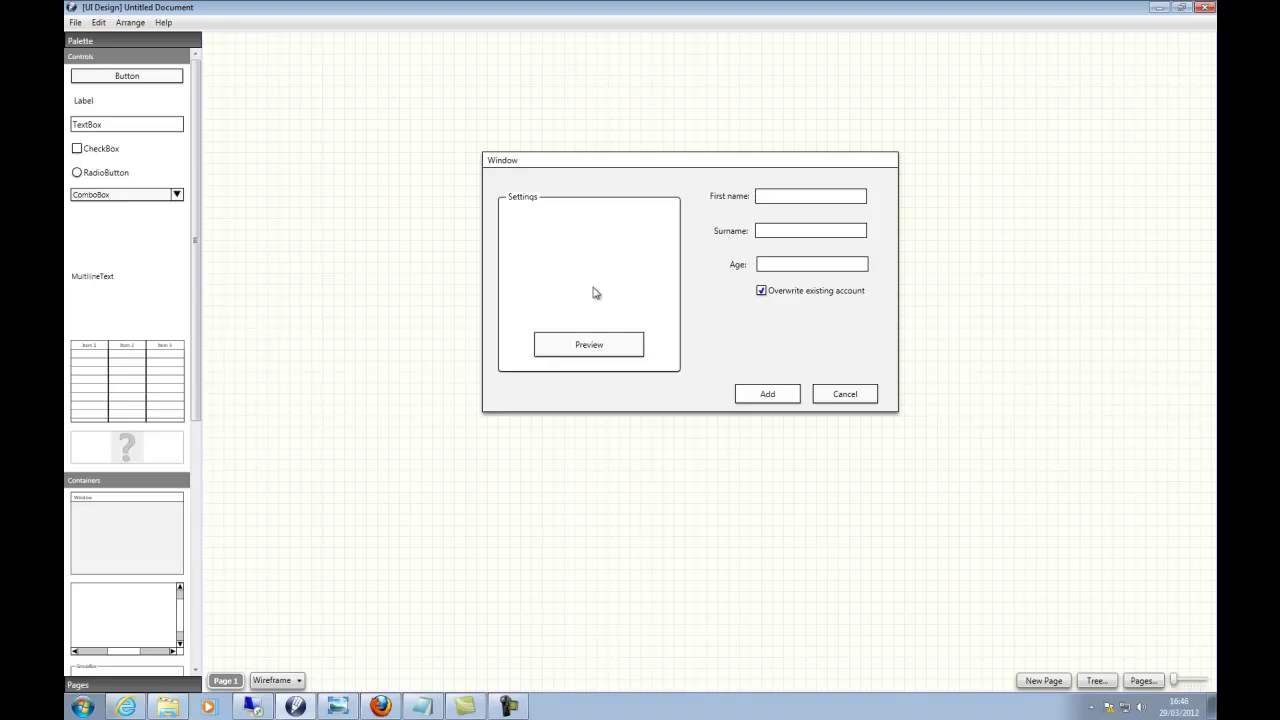
Inspect the Preview button and Overwrite checkbox state, then lock the settings Window frame
click(575, 346)
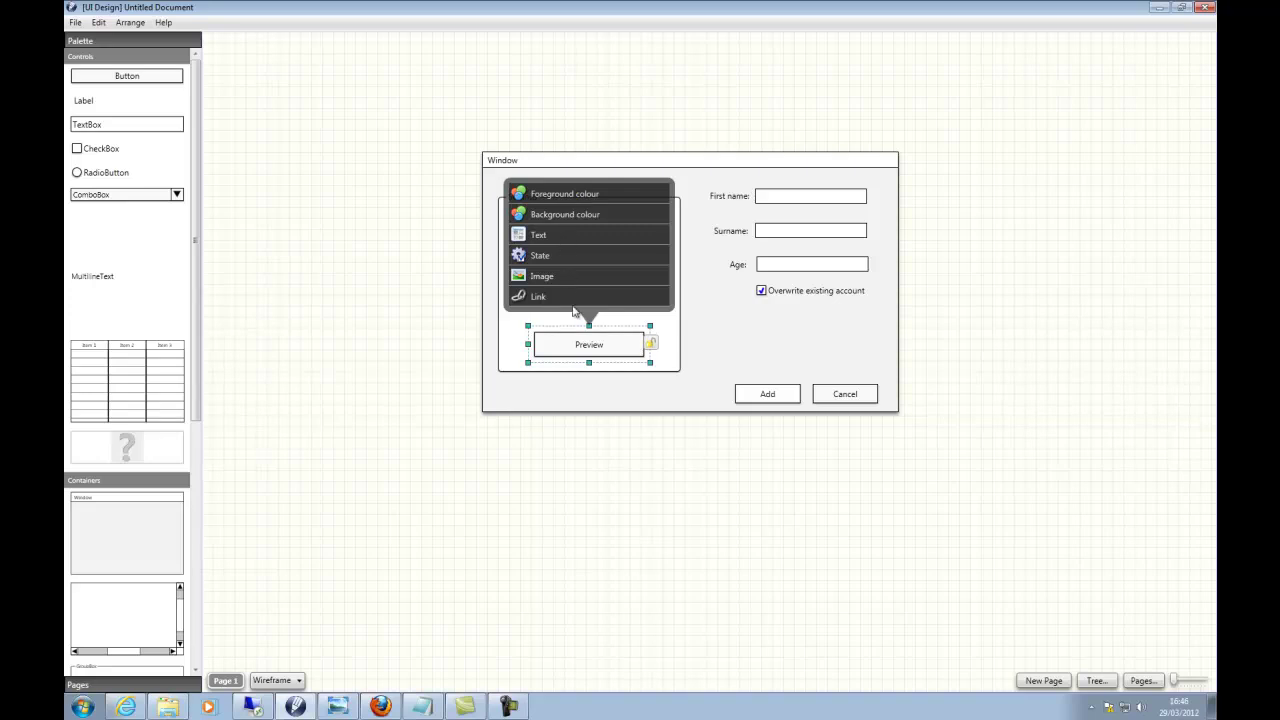
click(795, 293)
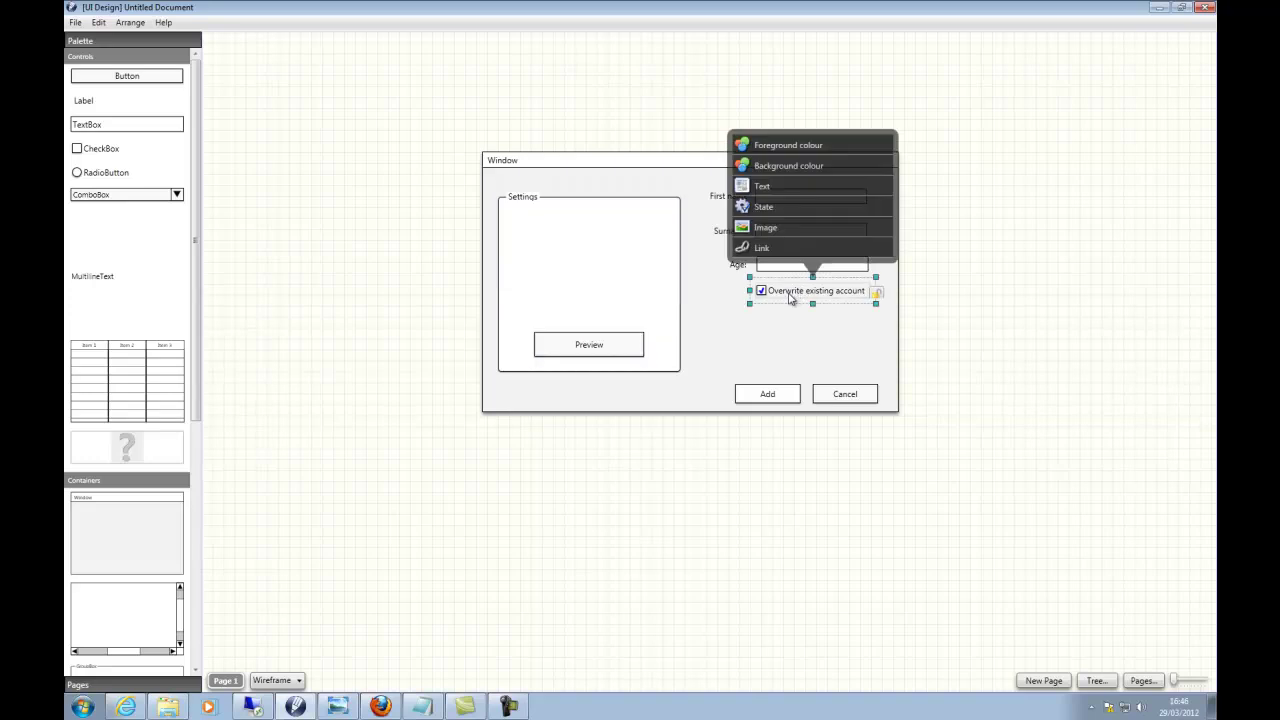
click(765, 206)
click(741, 180)
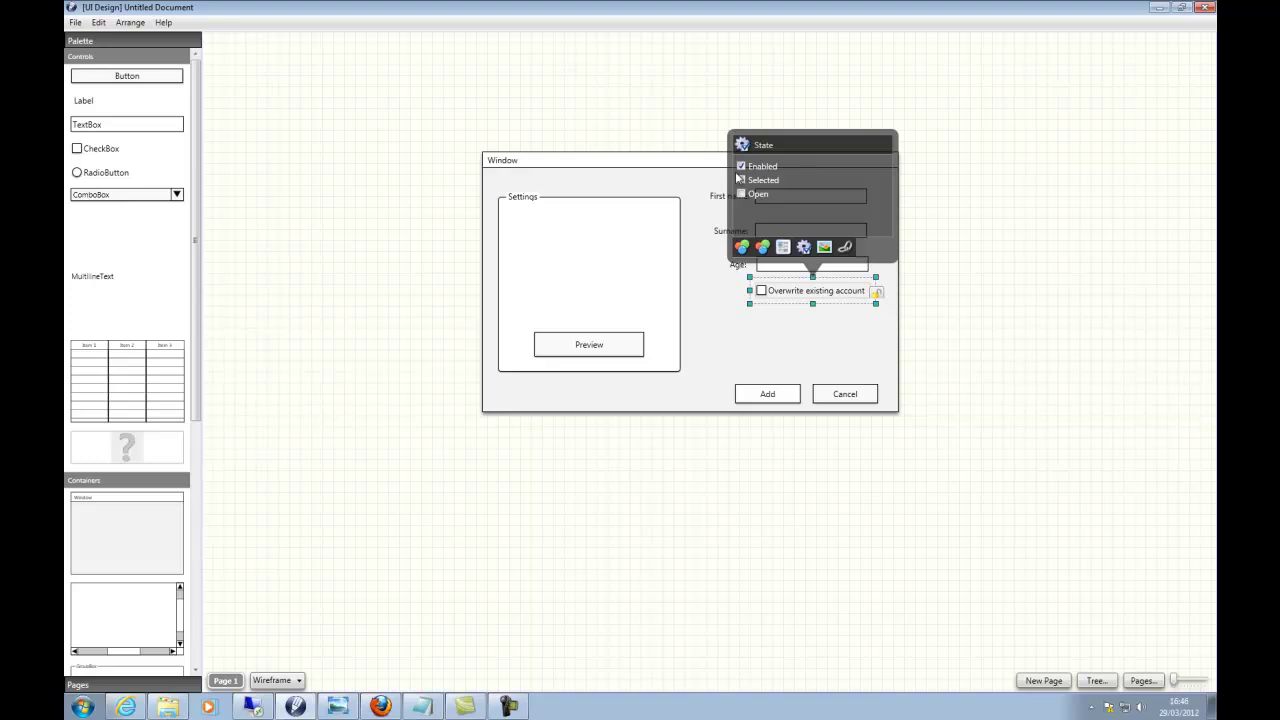
click(662, 165)
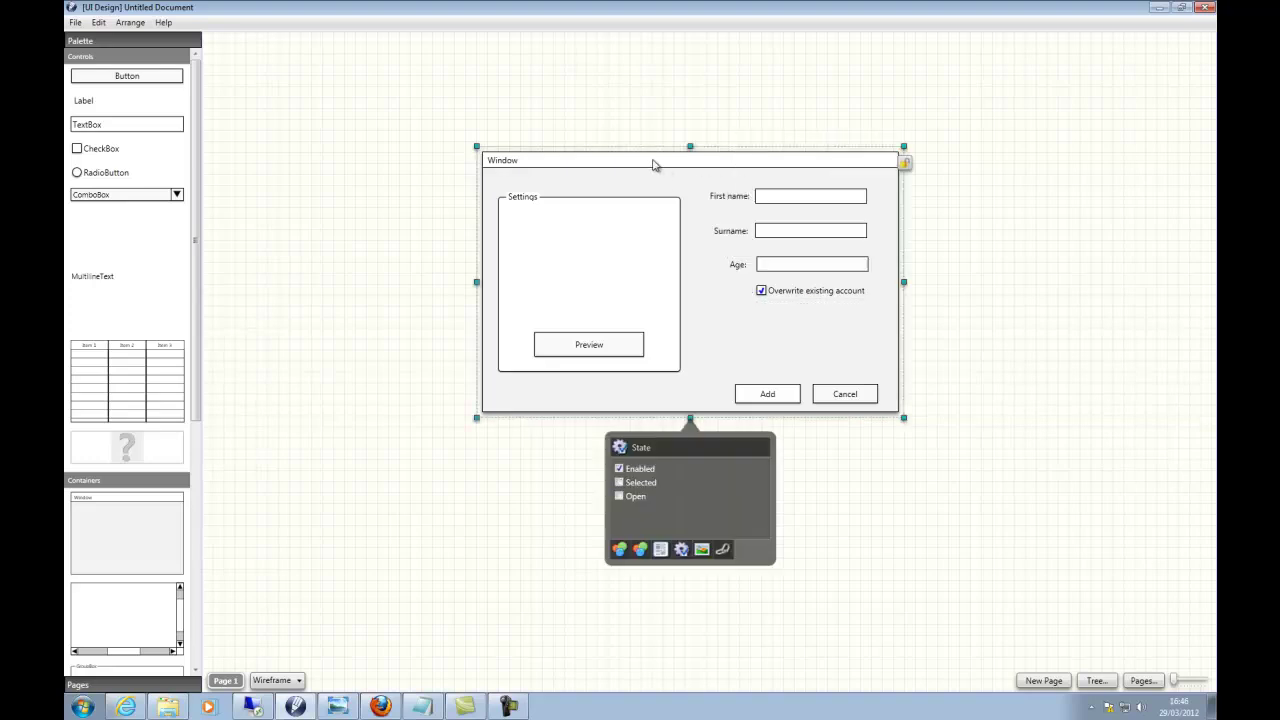
click(905, 163)
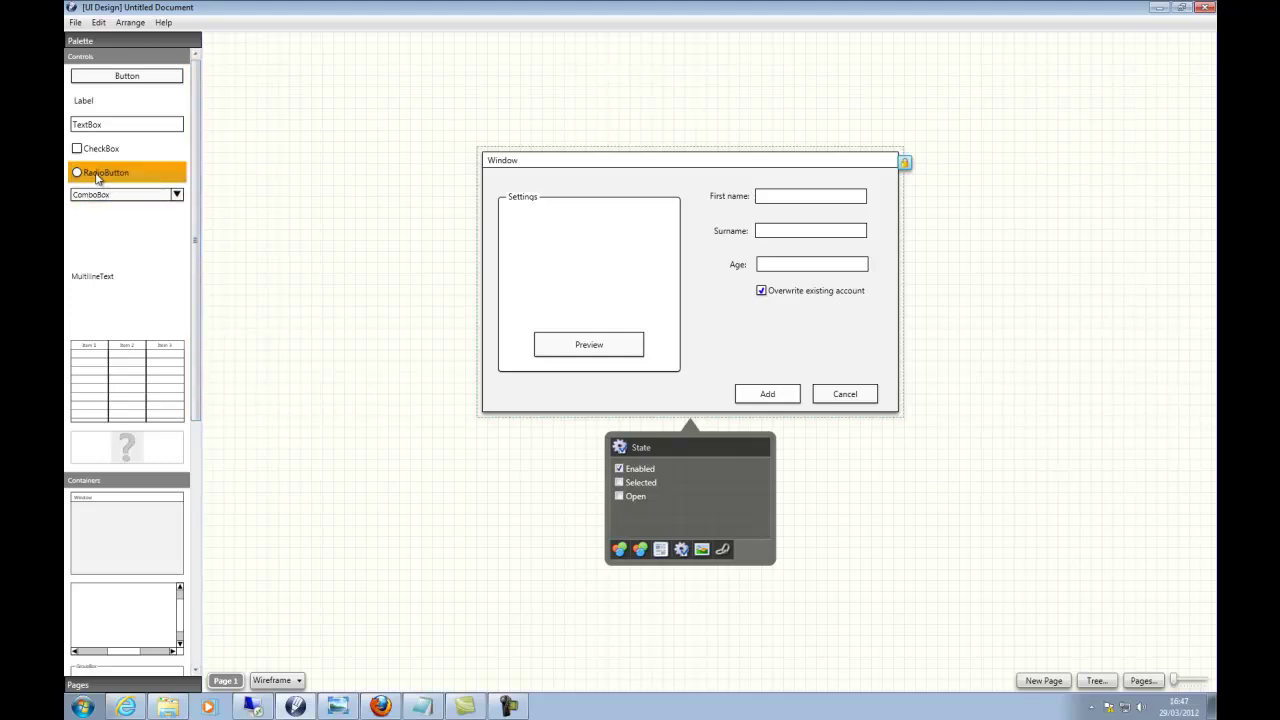
Drop a RadioButton into the Settings group, nudge the group right, and show the Pages overview
drag(97, 176, 546, 290)
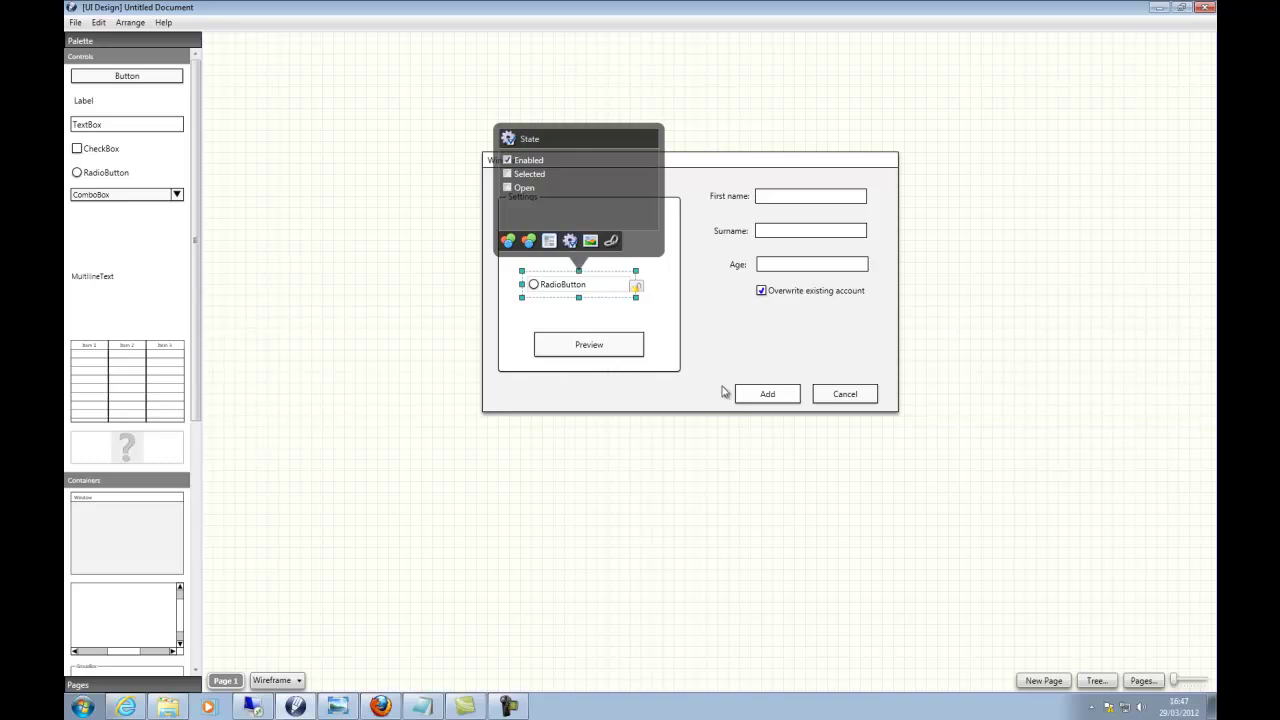
click(663, 320)
mouse_move(616, 232)
mouse_down()
mouse_move(623, 240)
mouse_move(646, 217)
mouse_move(674, 249)
mouse_move(613, 248)
mouse_move(621, 234)
mouse_up()
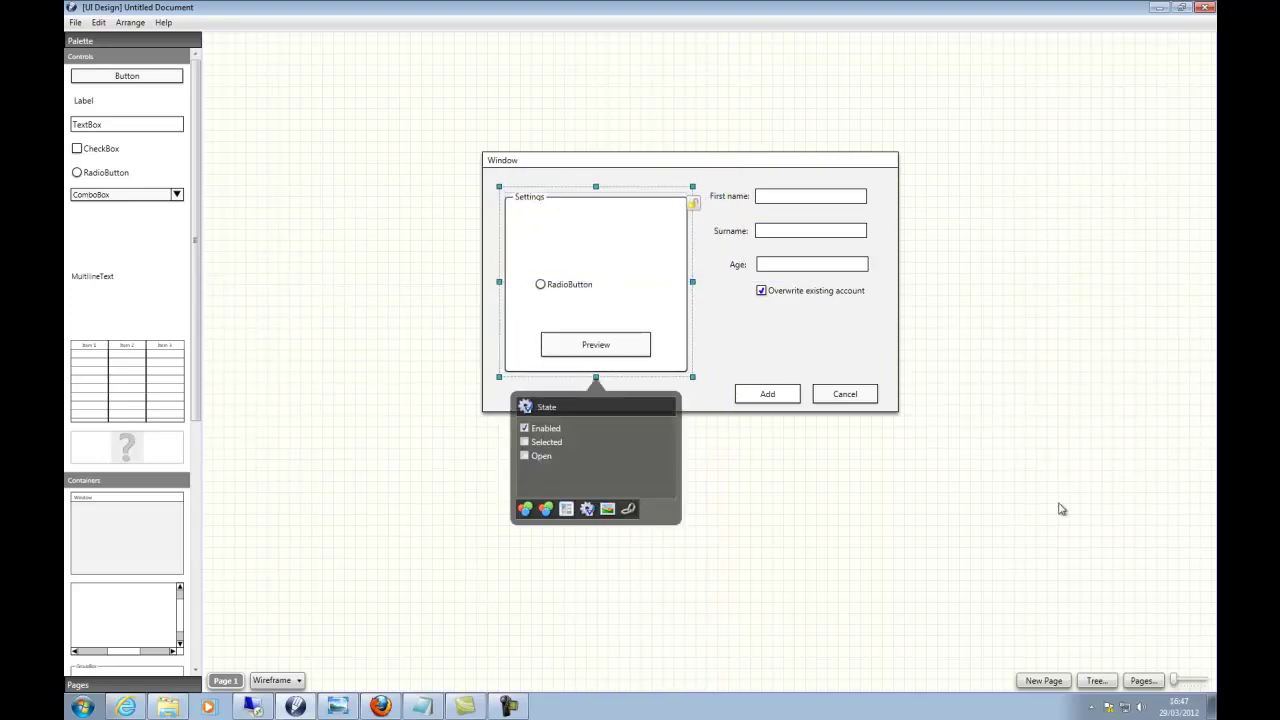
click(1142, 681)
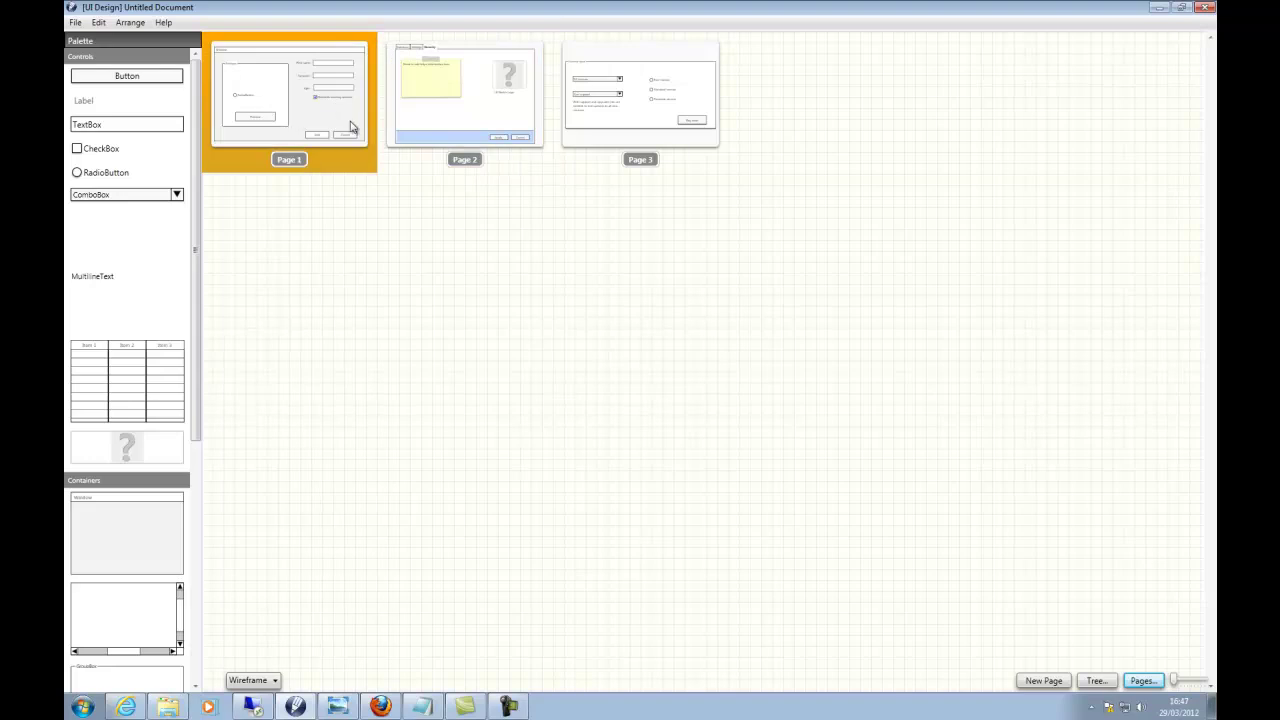
On Page 3, set the Standard version option's state to Selected
click(634, 110)
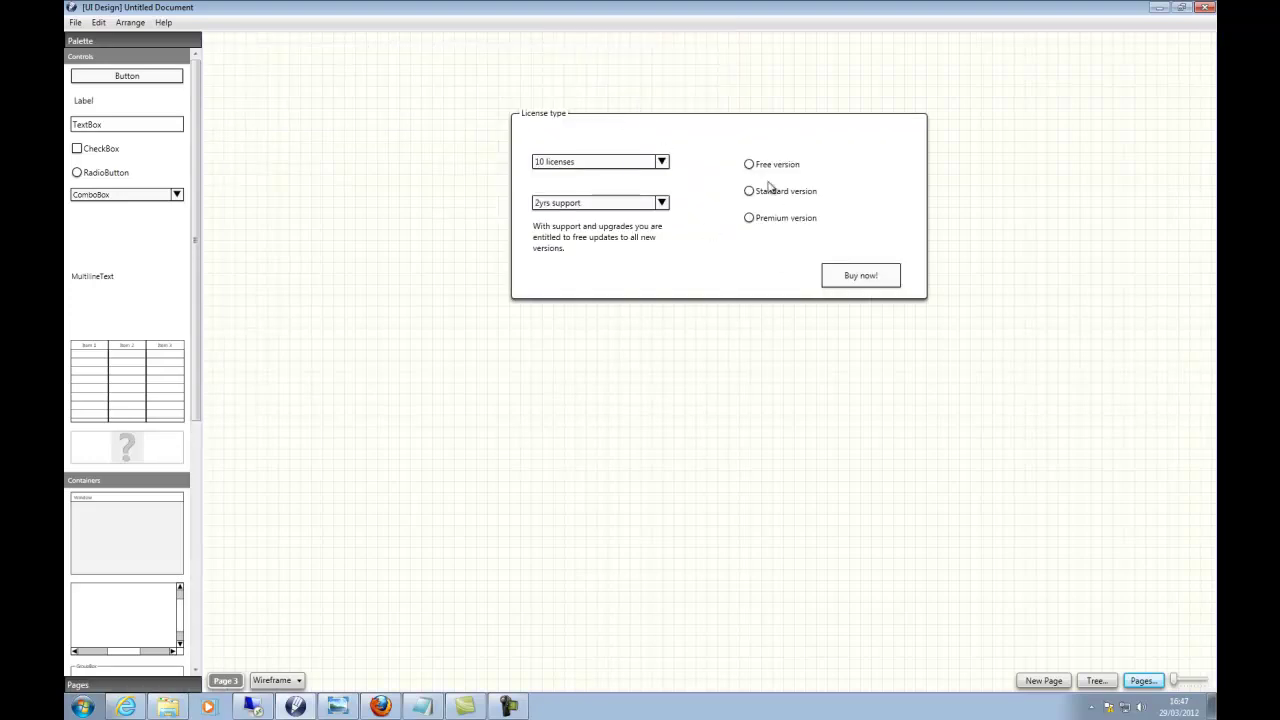
click(754, 197)
click(723, 269)
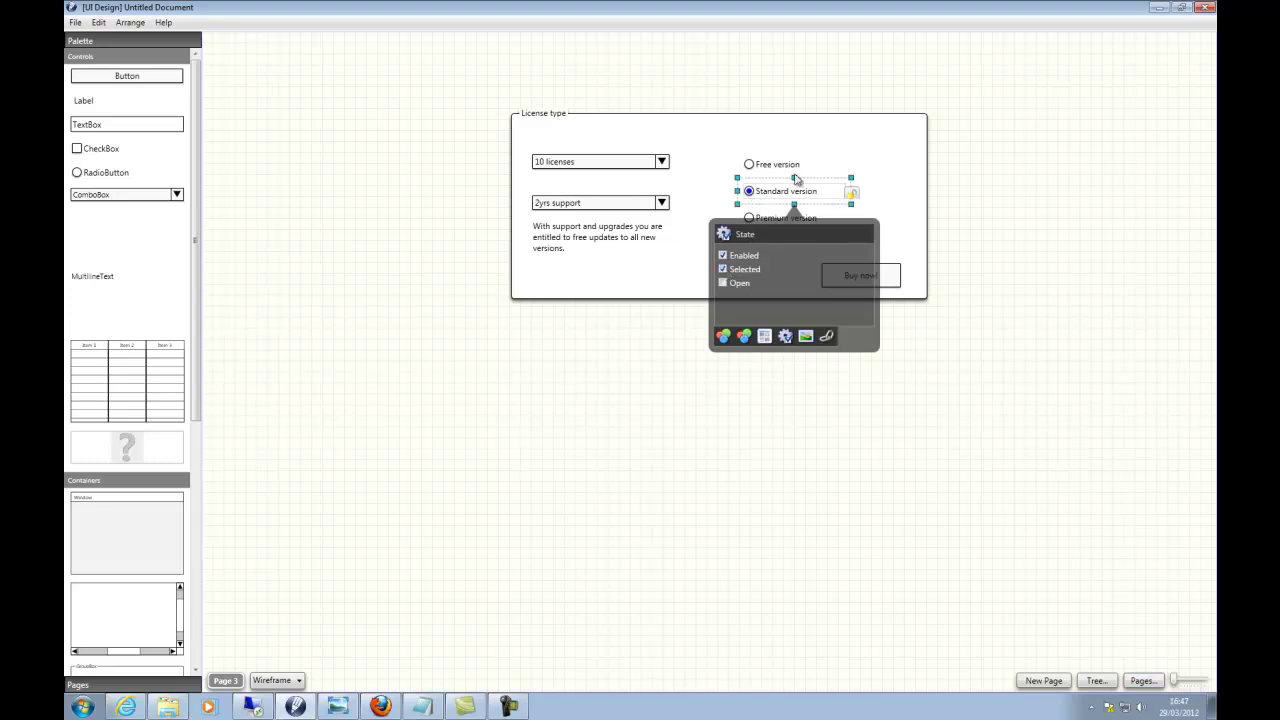
click(779, 233)
Give the Buy now button a dark grey background and red text, then show all pages
click(888, 285)
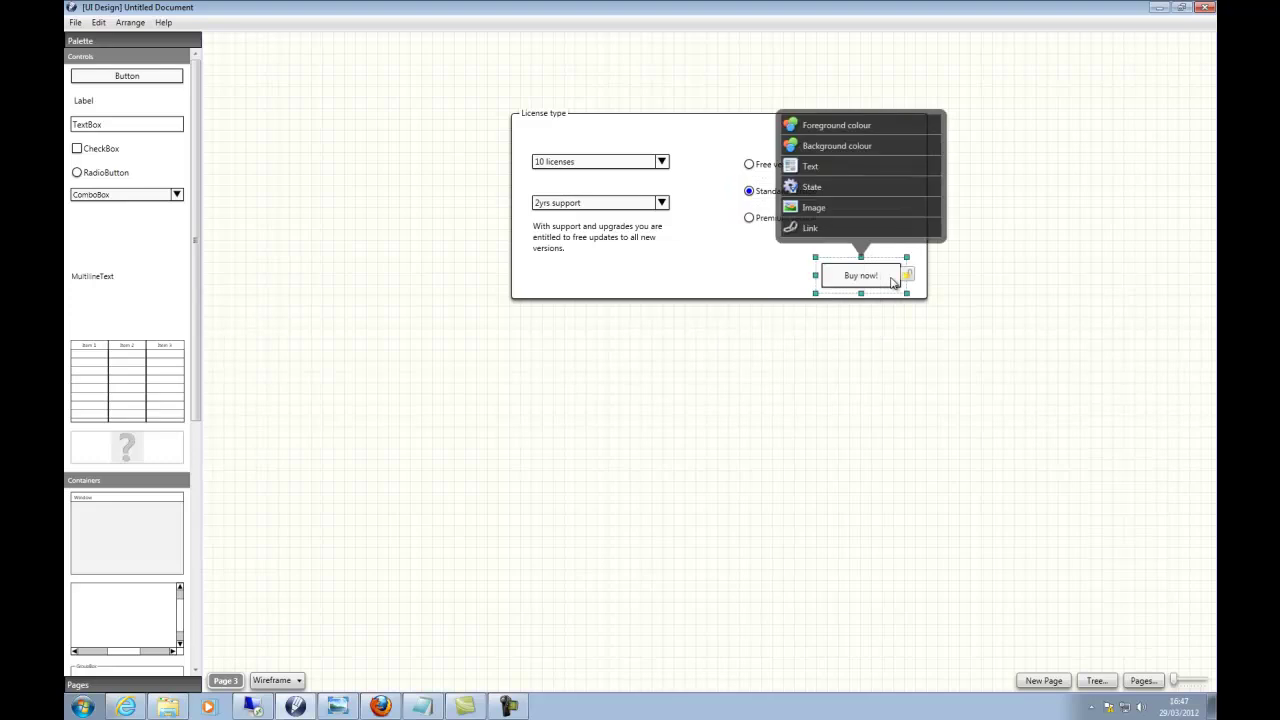
click(843, 146)
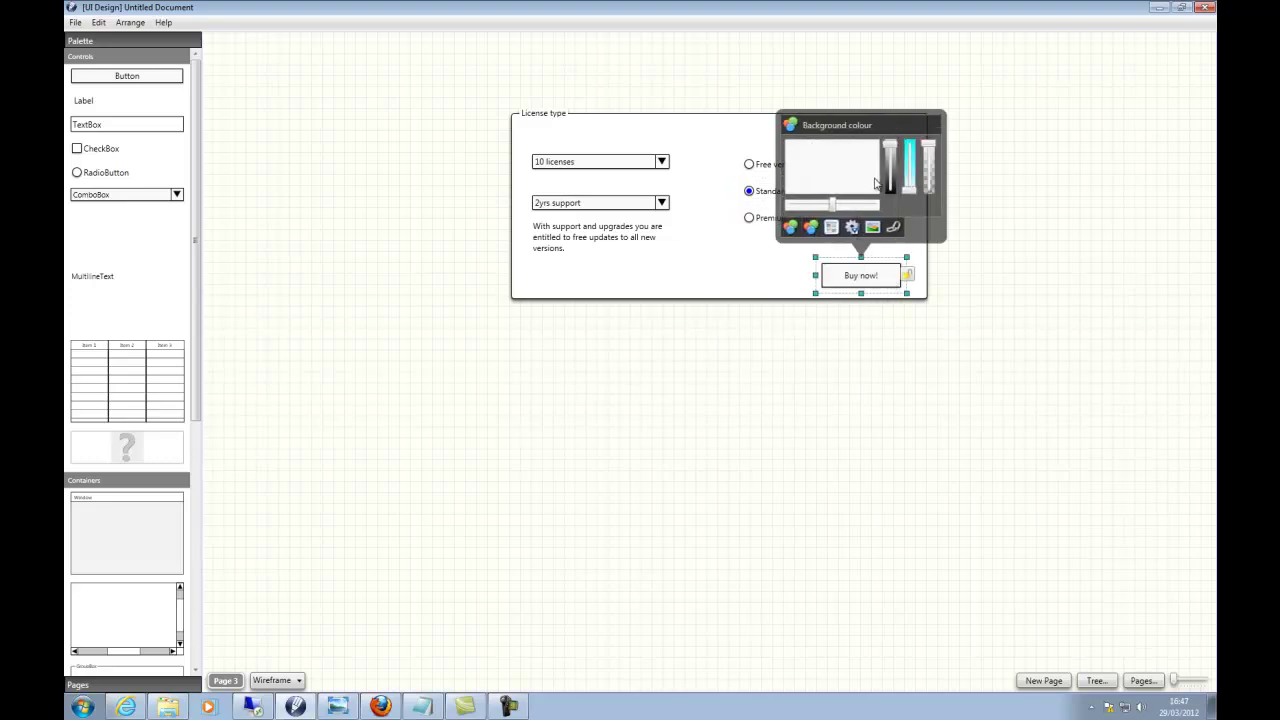
drag(892, 147, 896, 175)
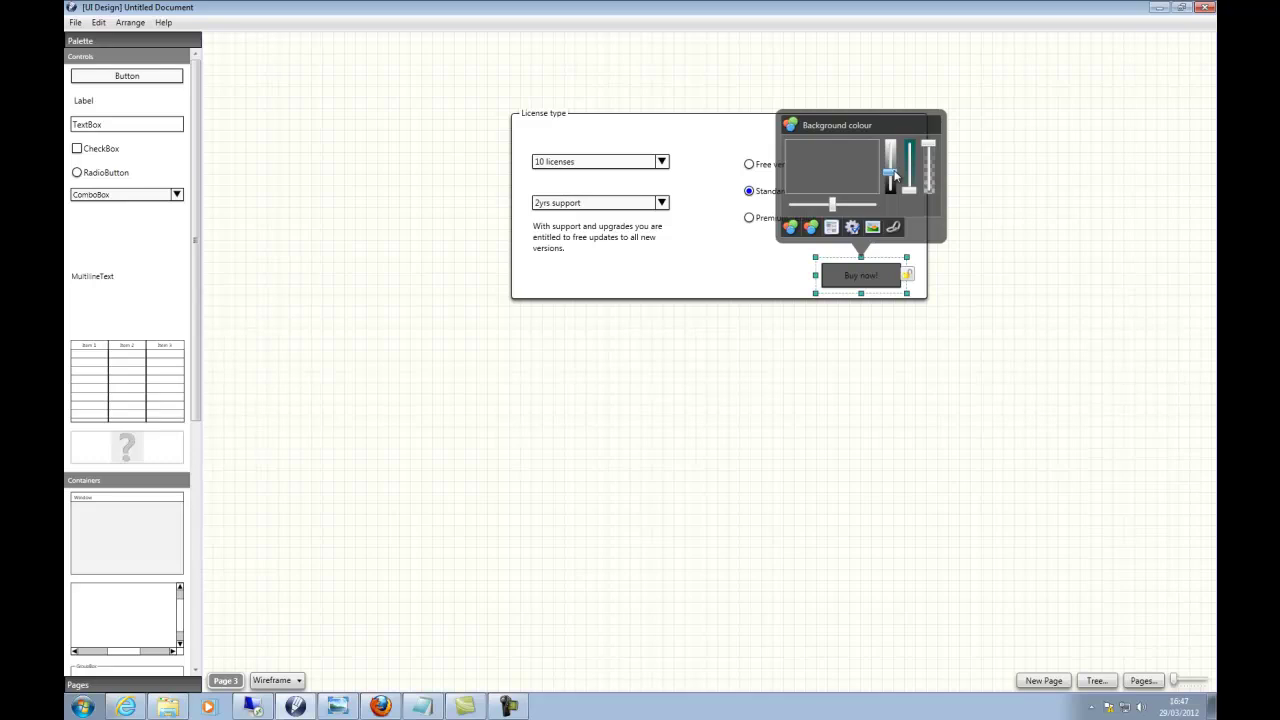
click(836, 127)
click(832, 125)
drag(896, 187, 914, 150)
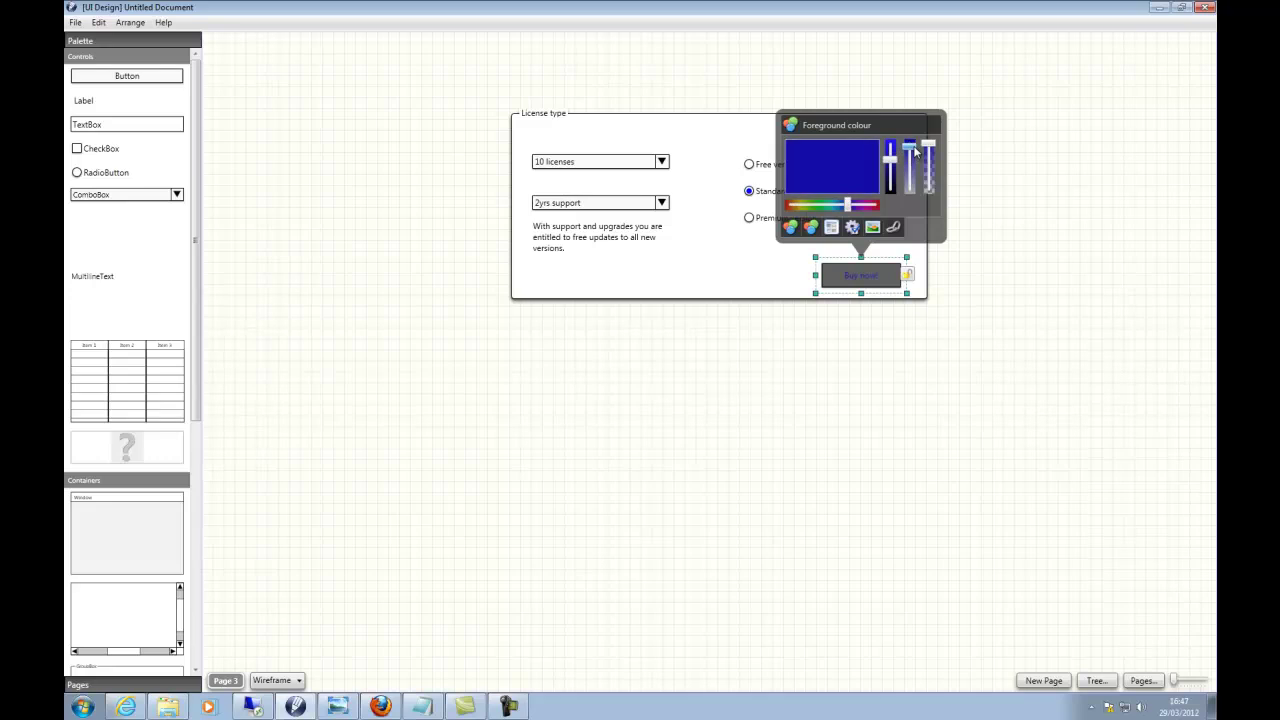
drag(847, 205, 790, 205)
drag(898, 158, 938, 148)
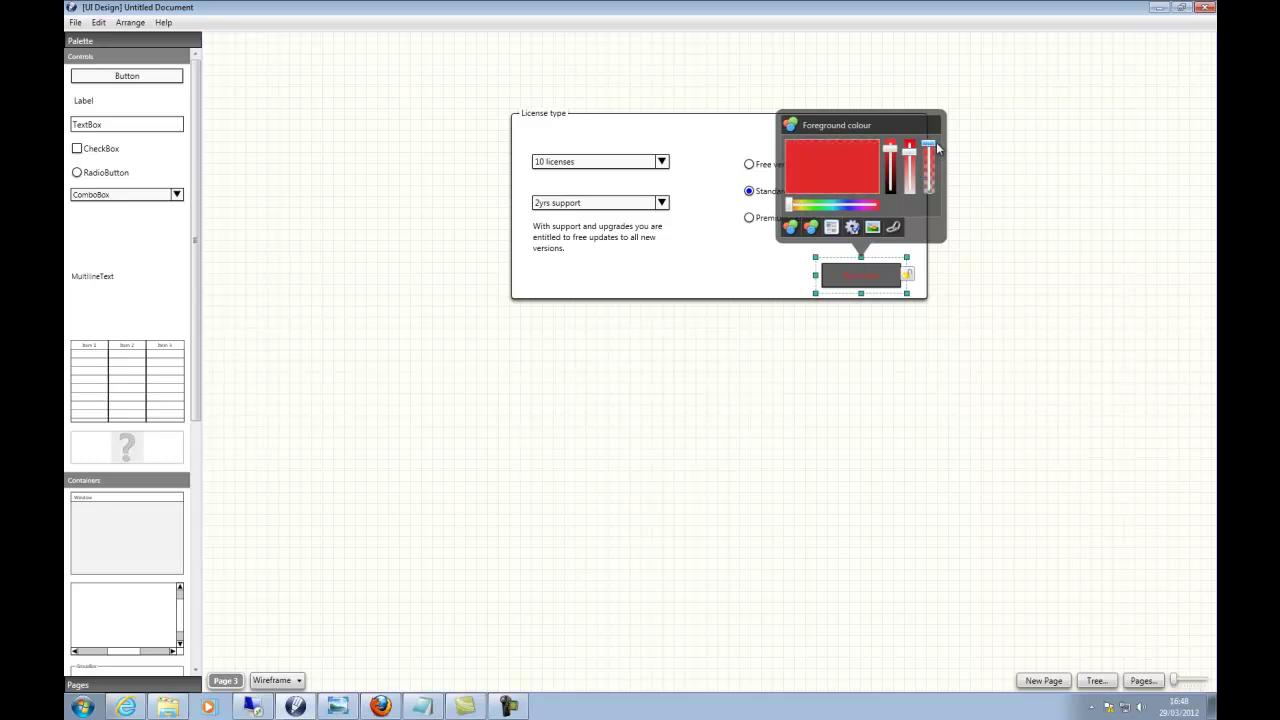
click(884, 121)
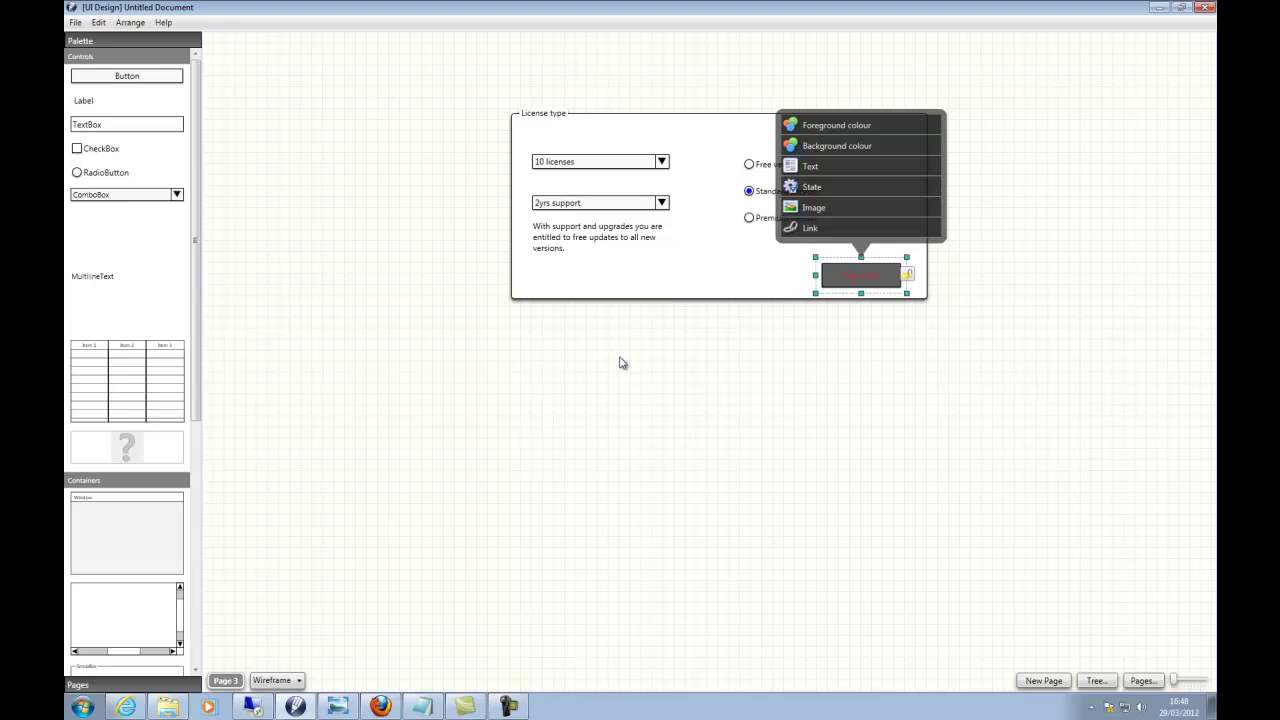
click(1142, 680)
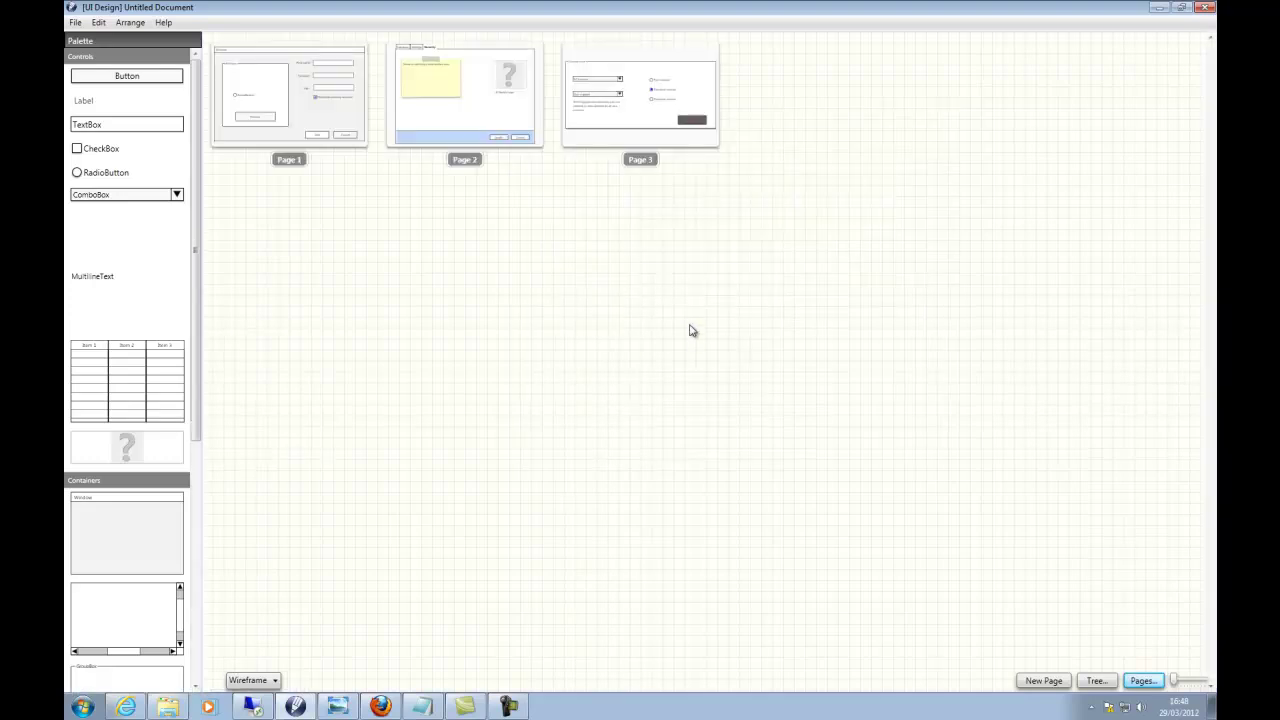
On Page 1, switch to Realistic style and move the Preview button up slightly
click(288, 102)
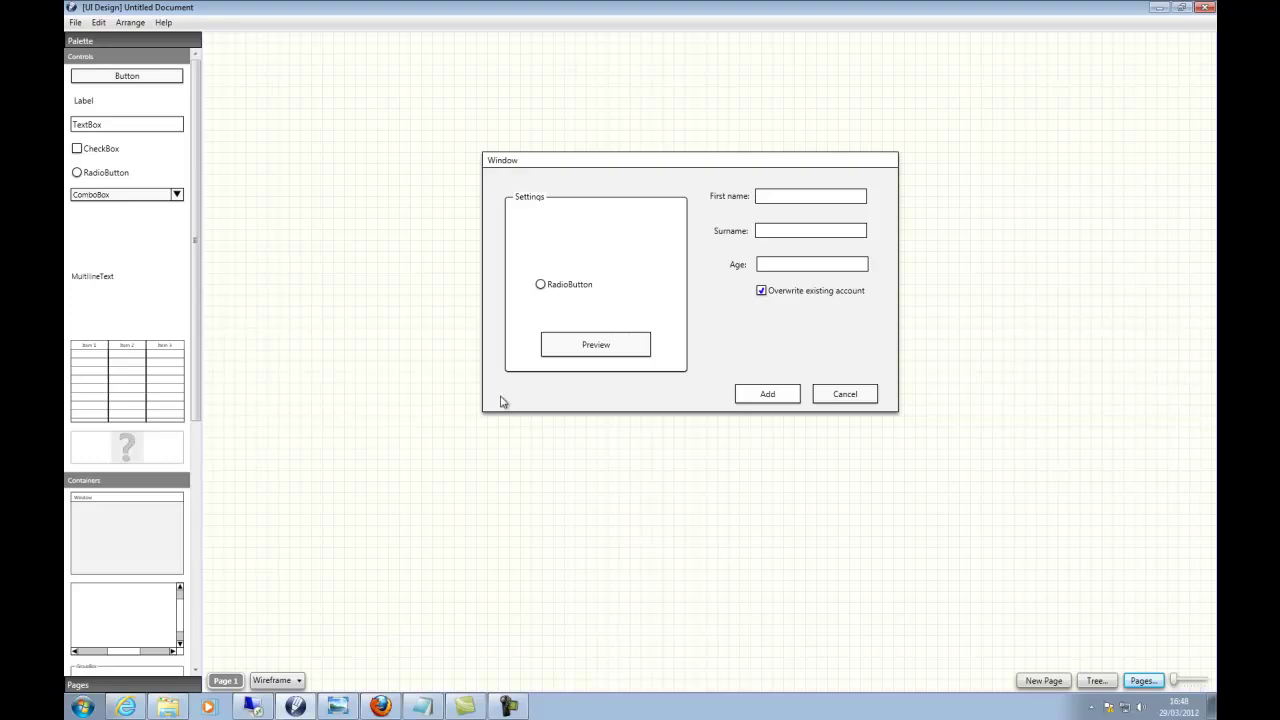
click(289, 689)
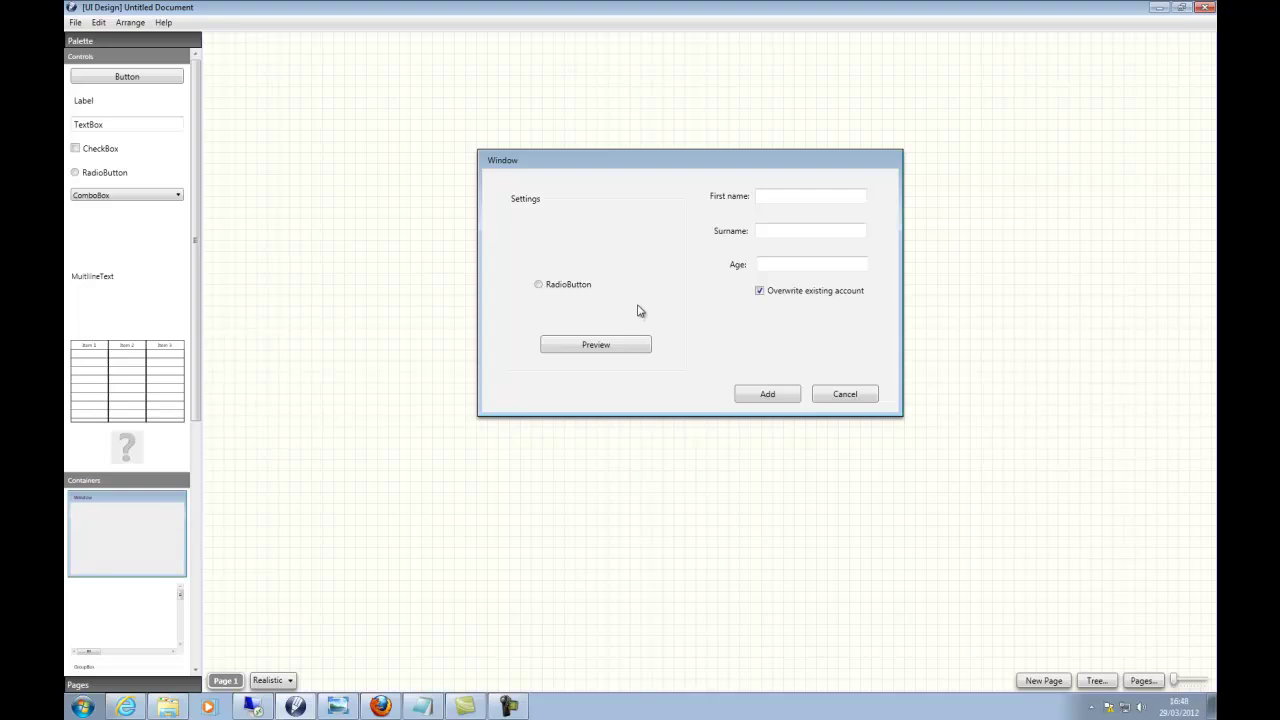
click(597, 350)
drag(597, 350, 586, 333)
click(770, 394)
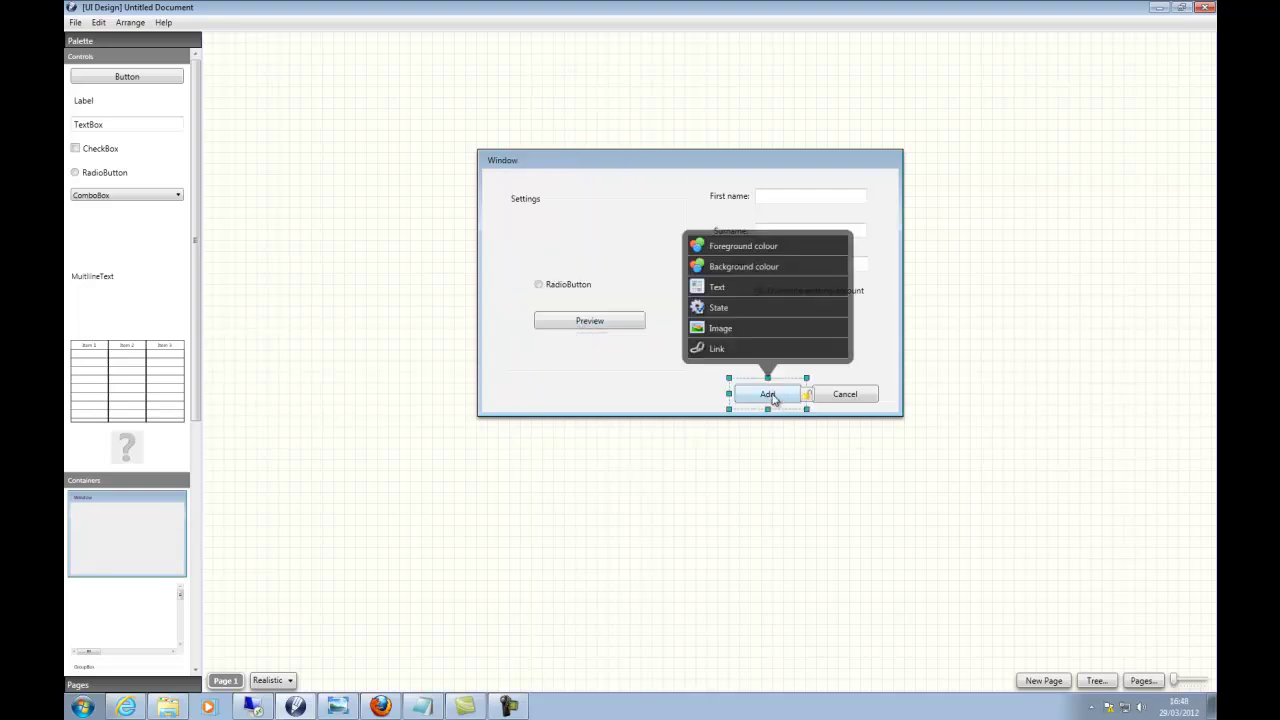
click(1155, 680)
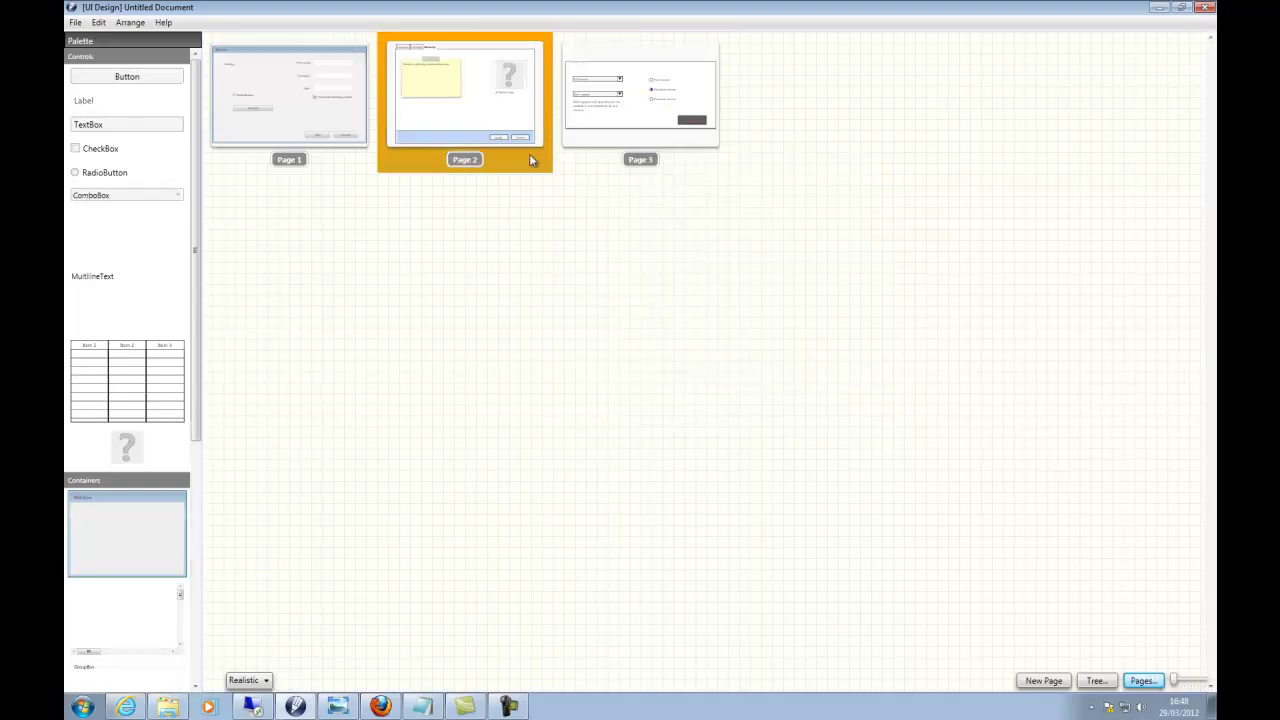
On Page 2 in Realistic style, add two tabs then remove Item 5 and Item 4
click(465, 90)
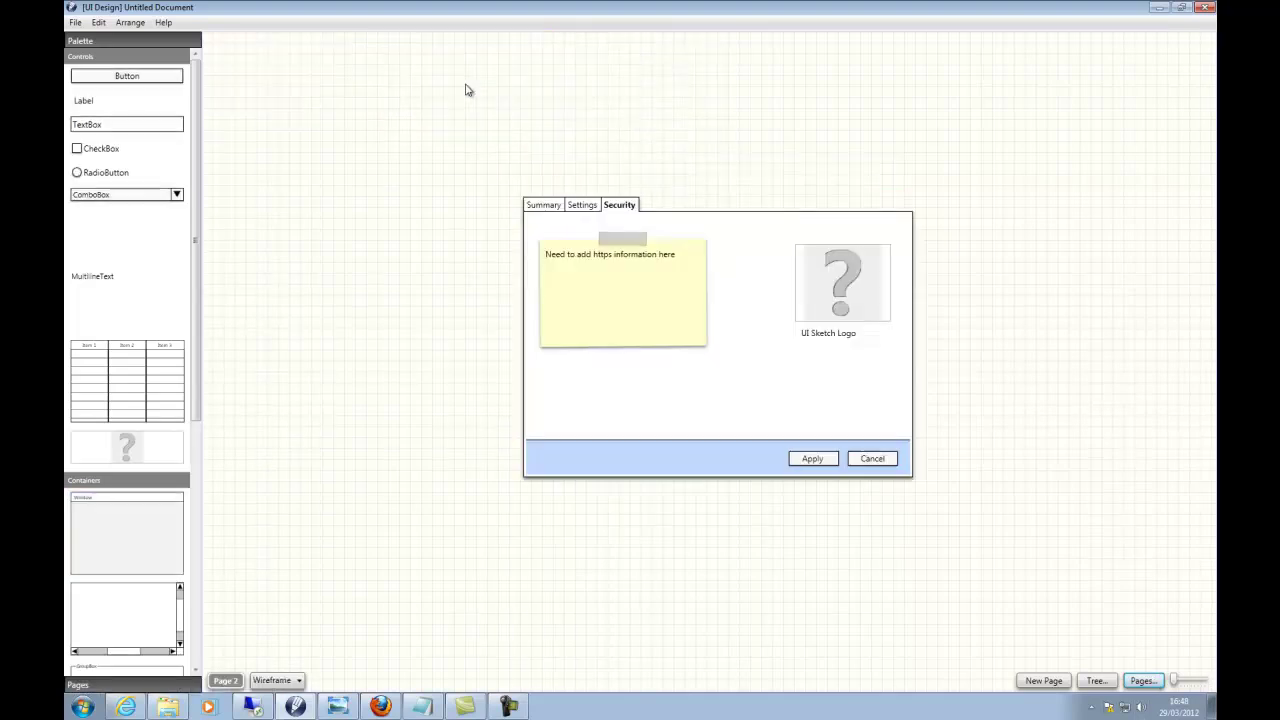
click(275, 680)
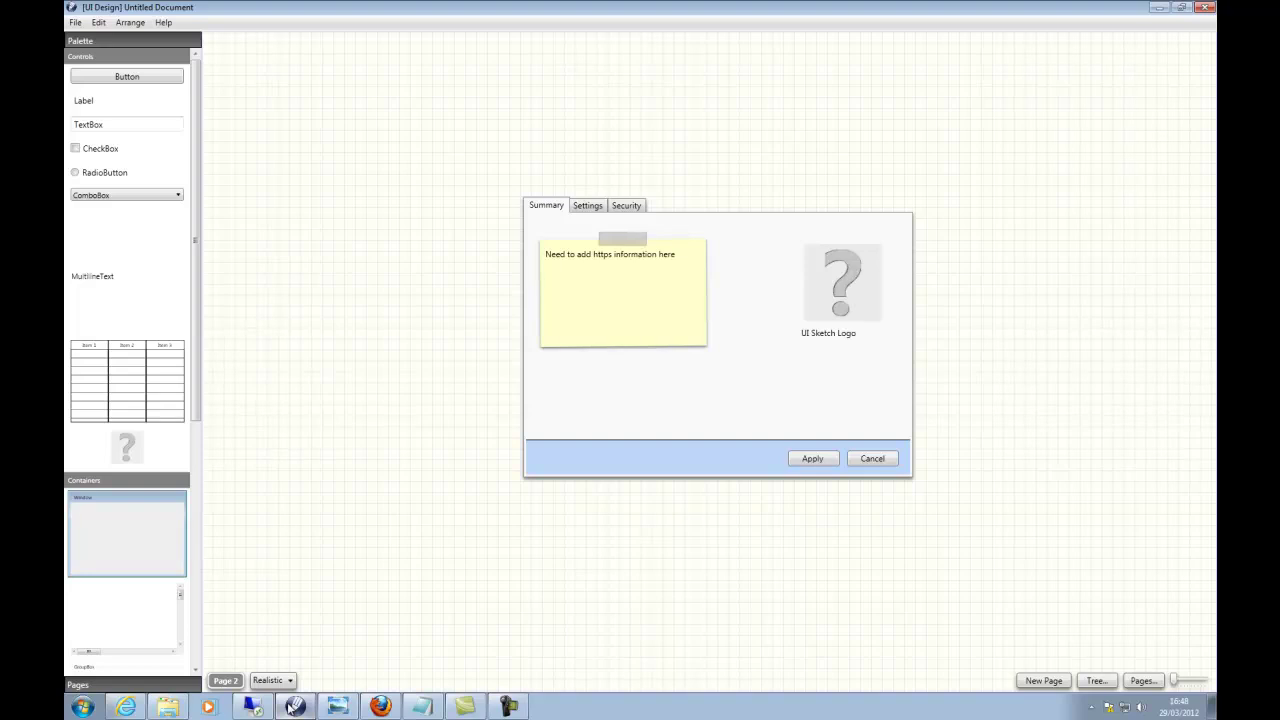
click(586, 212)
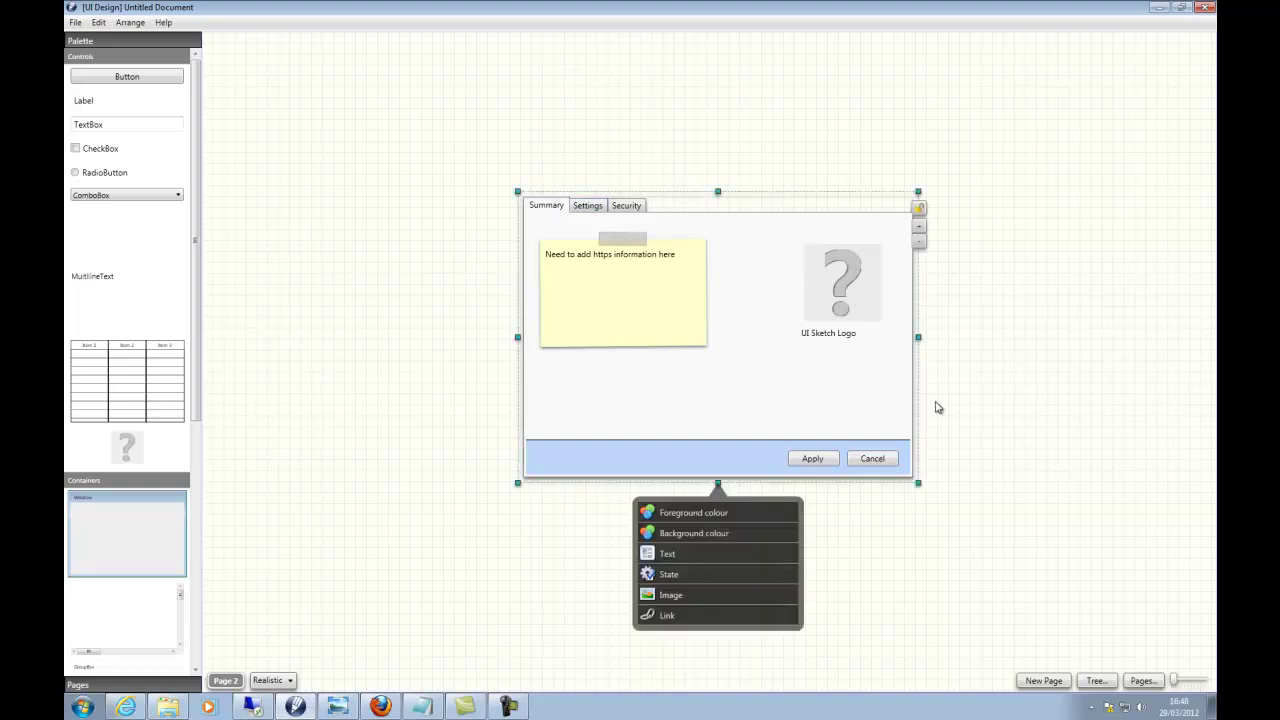
click(919, 226)
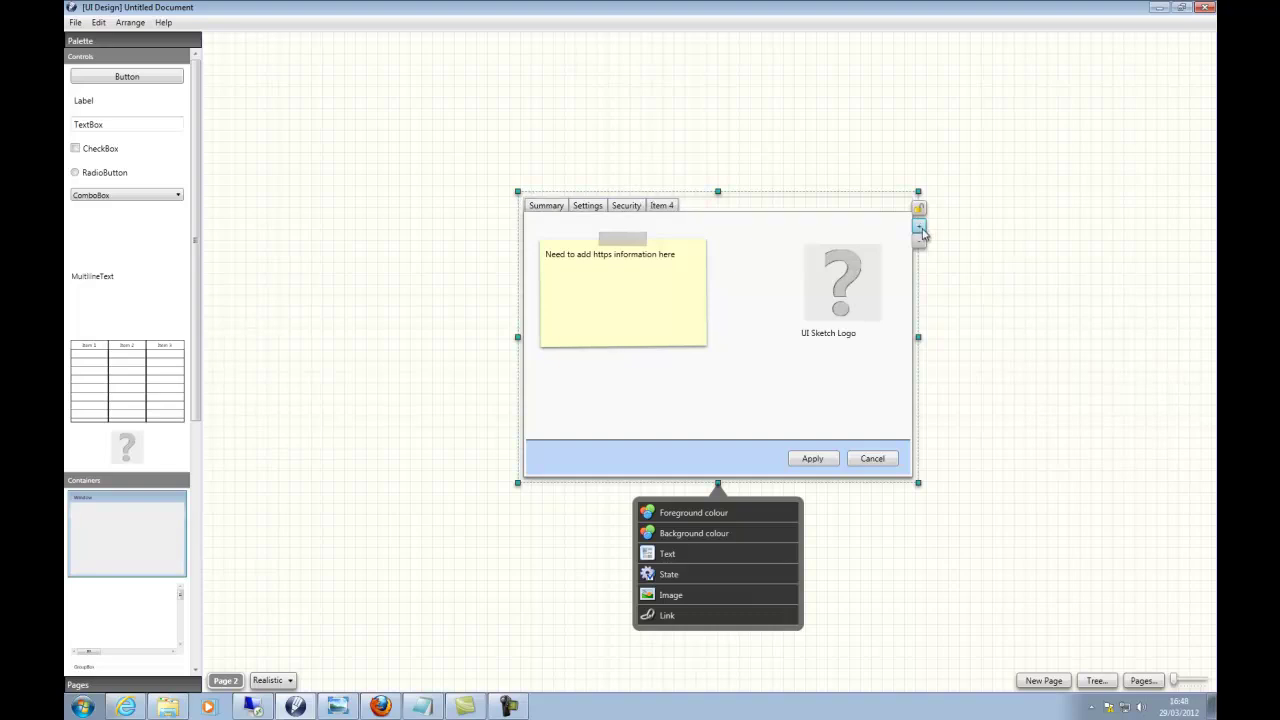
click(919, 226)
click(919, 242)
click(919, 242)
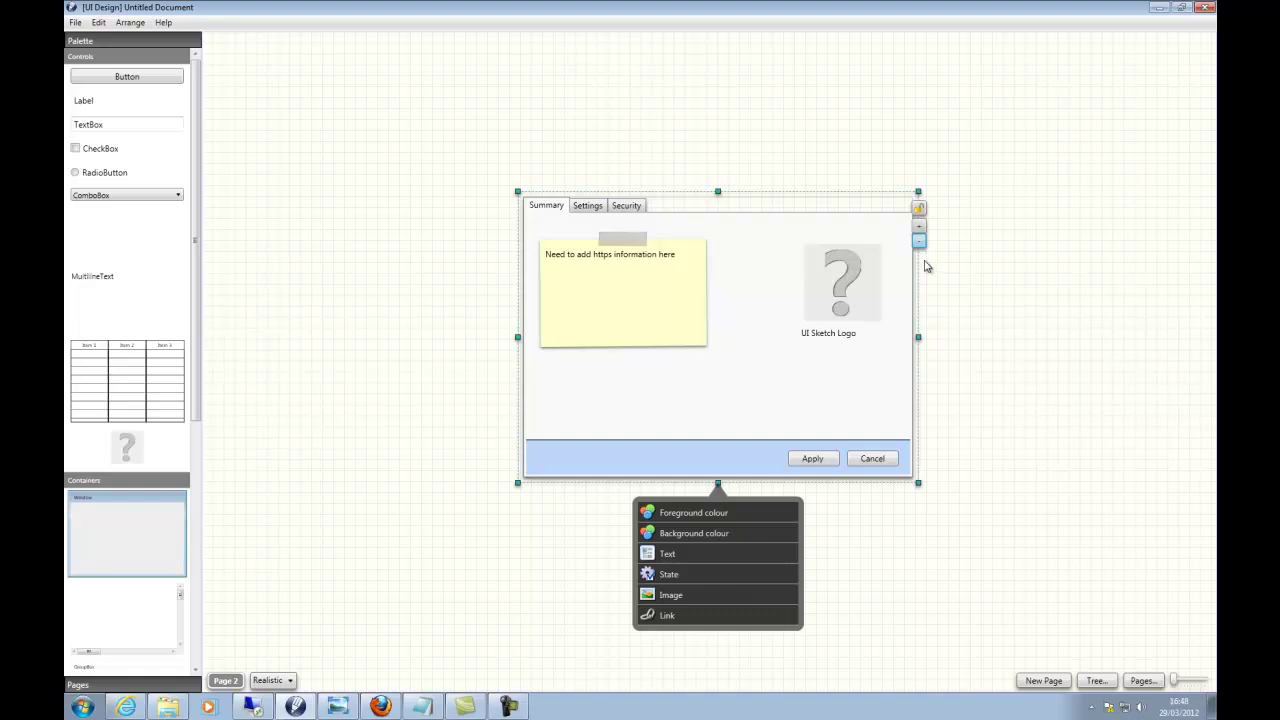
Load the SplashScreen image into the UI Sketch Logo placeholder and return to the overview
click(847, 289)
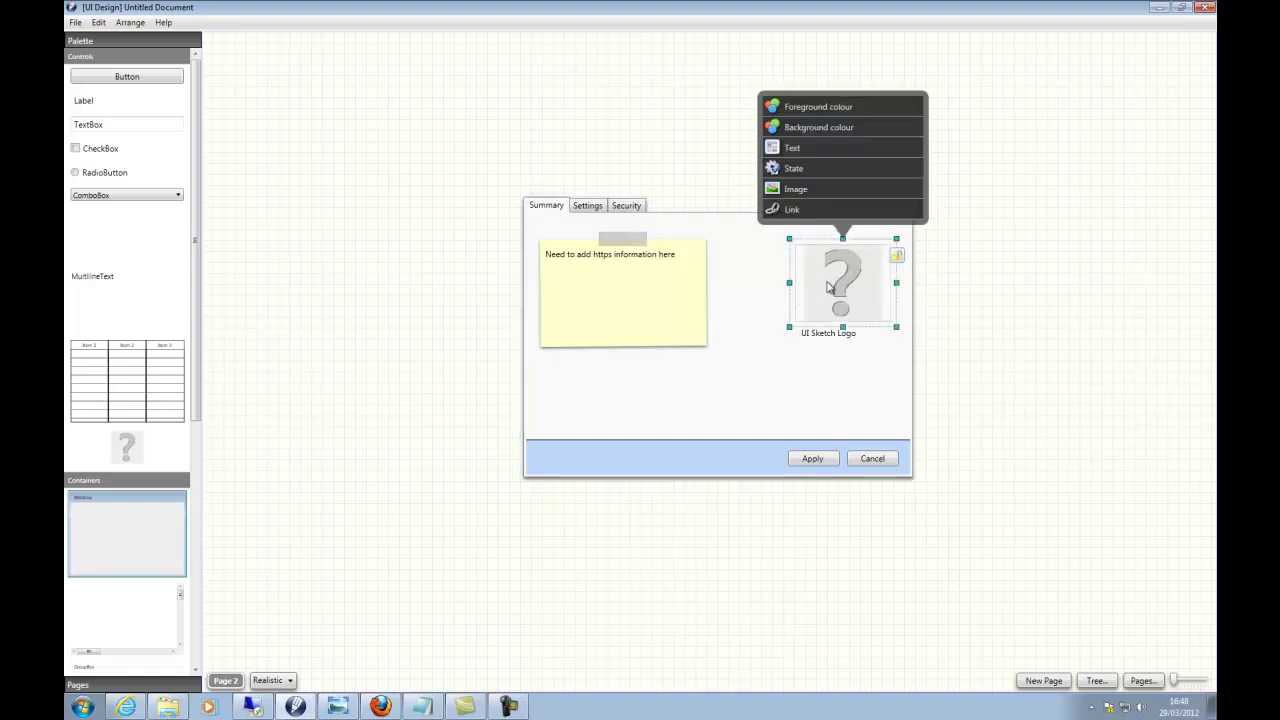
click(795, 190)
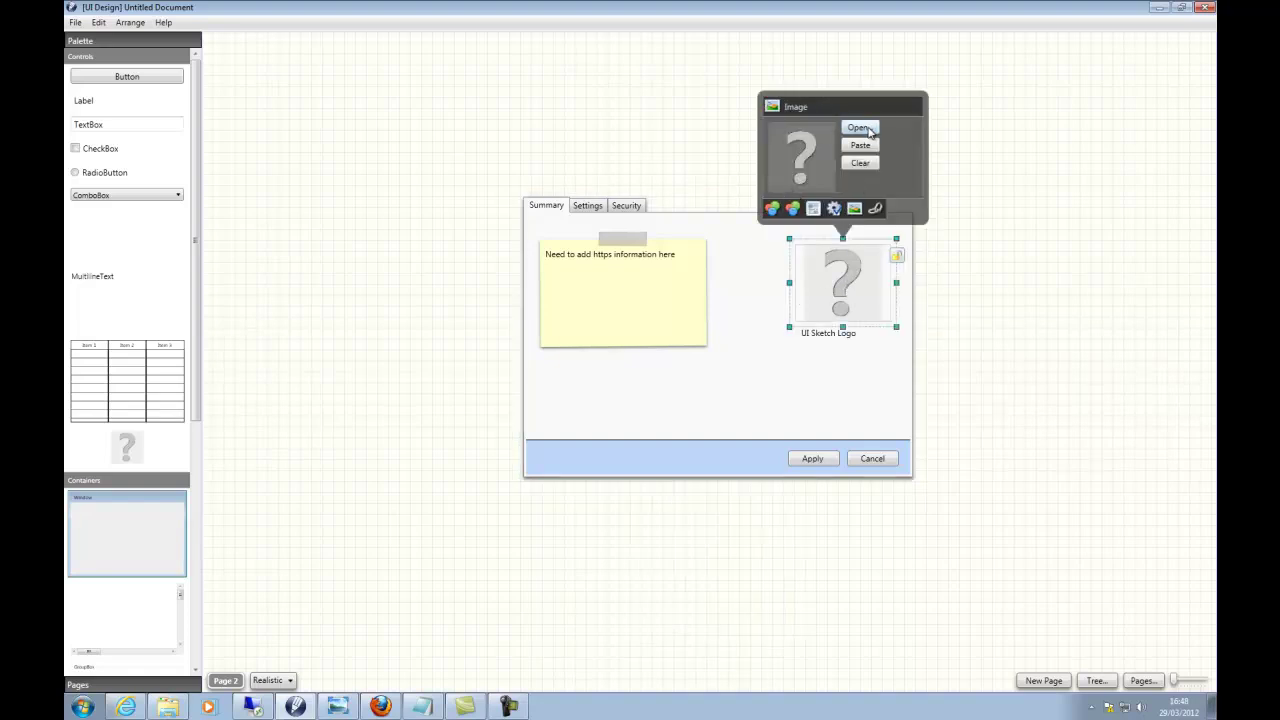
click(858, 128)
double_click(240, 112)
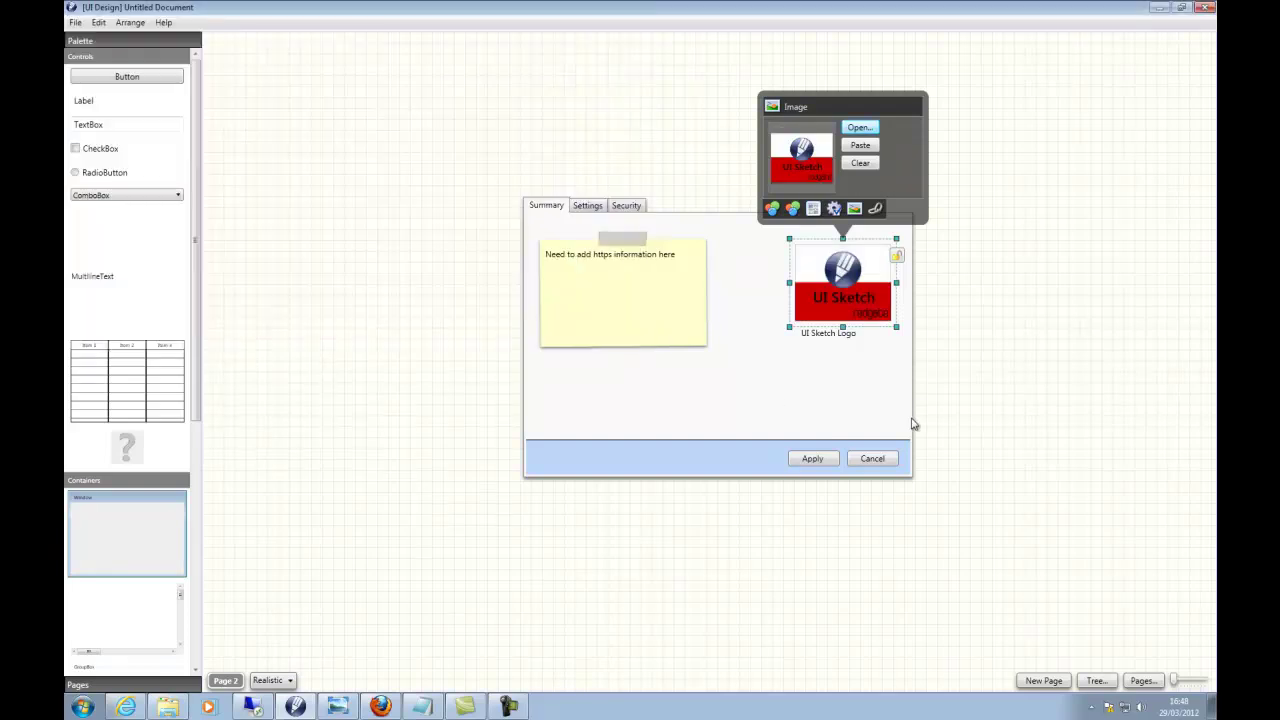
click(865, 400)
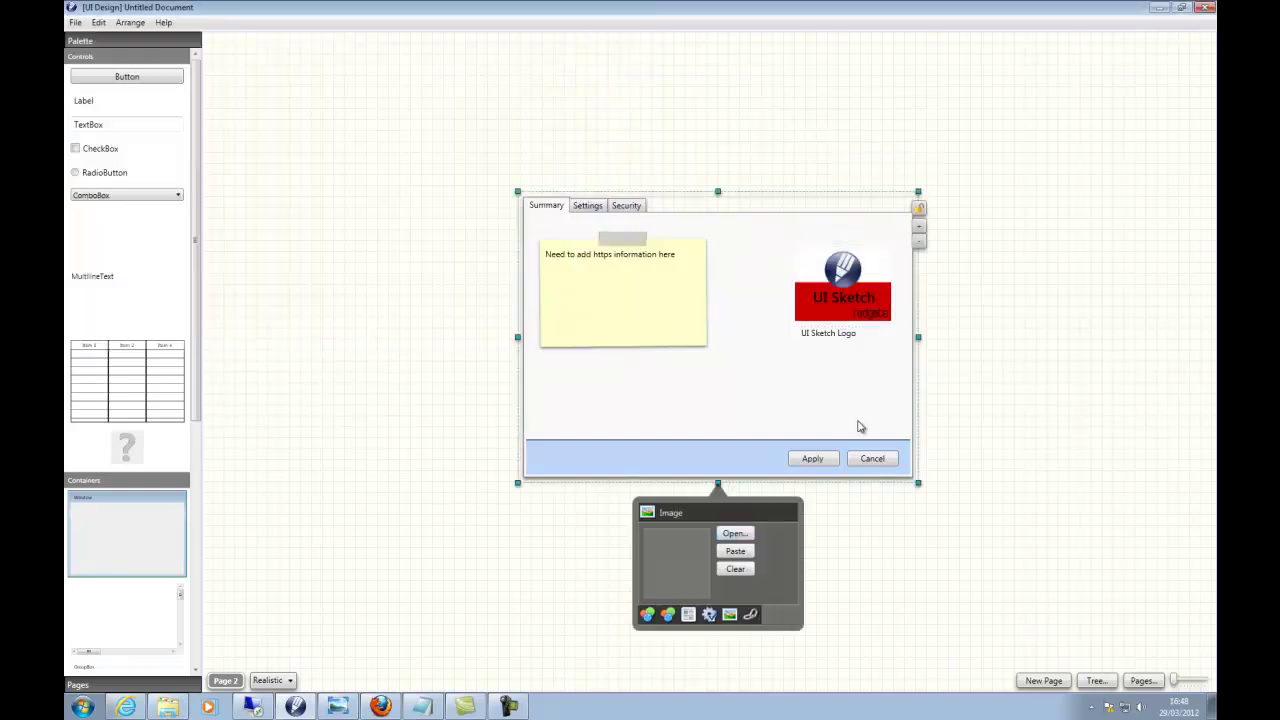
click(697, 515)
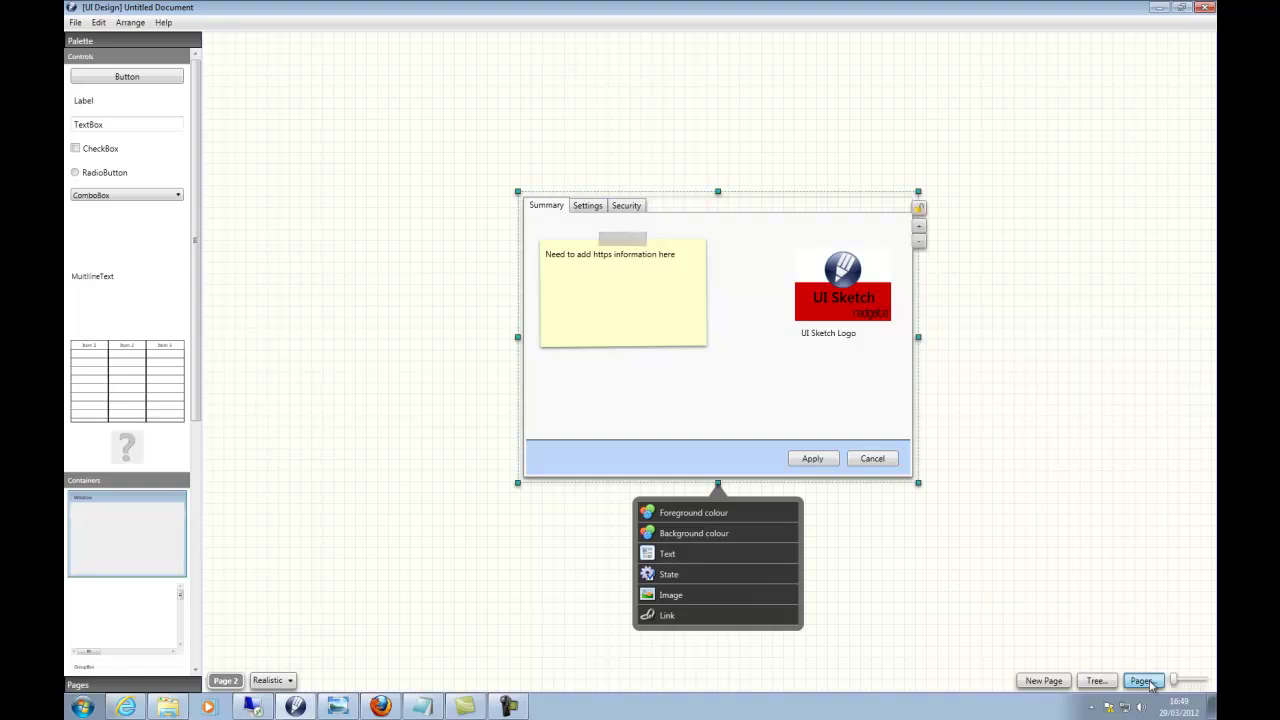
click(1143, 680)
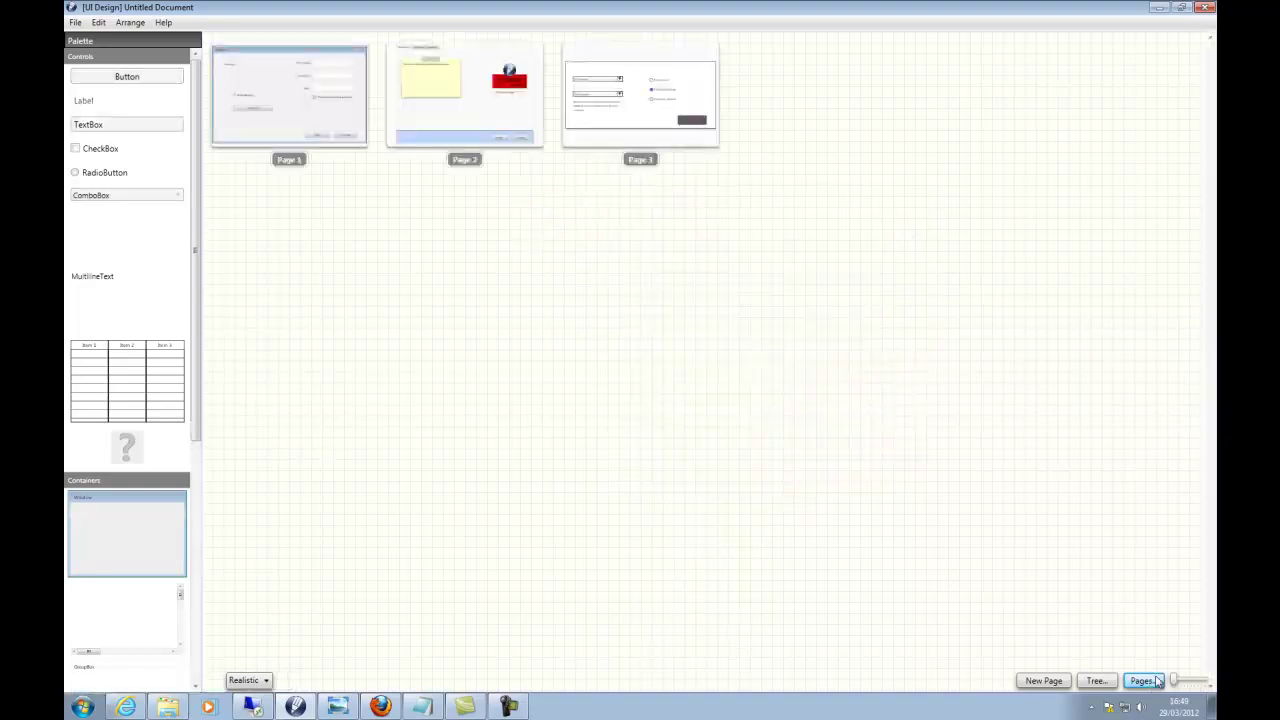
Duplicate Page 1 as Page 17 in the page tree, add blank Page 18, and open it
click(283, 107)
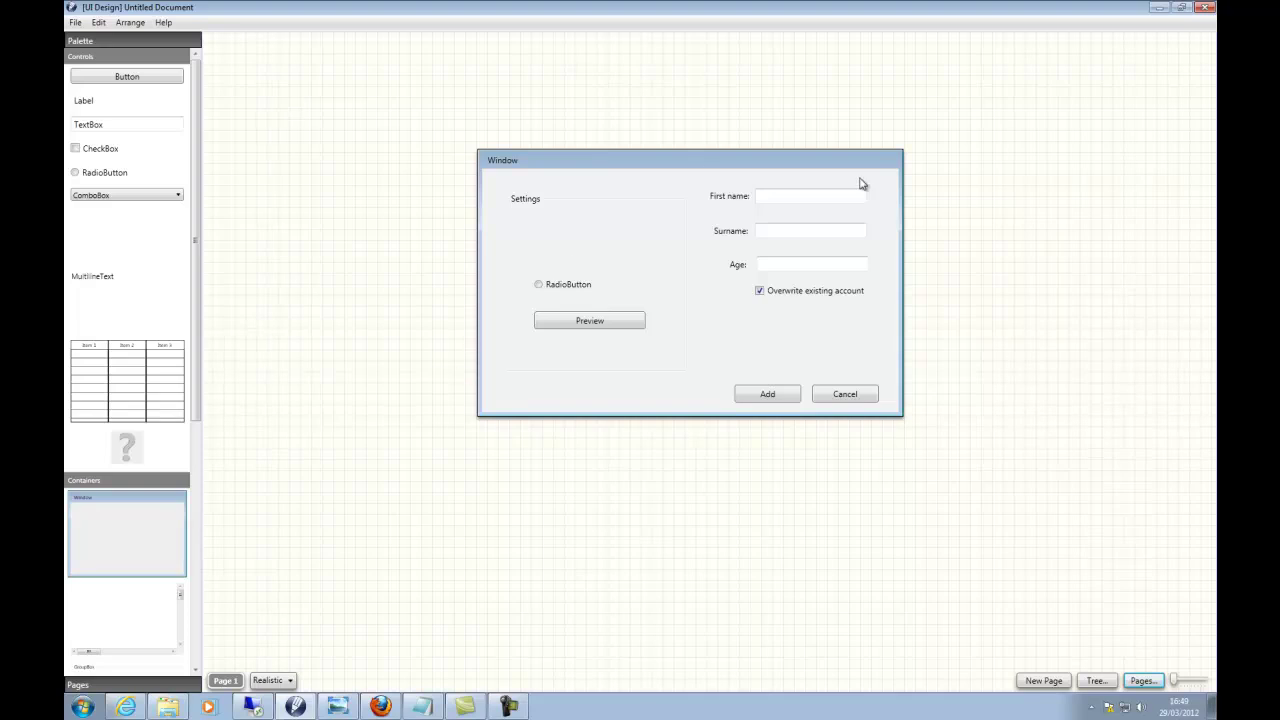
click(1098, 681)
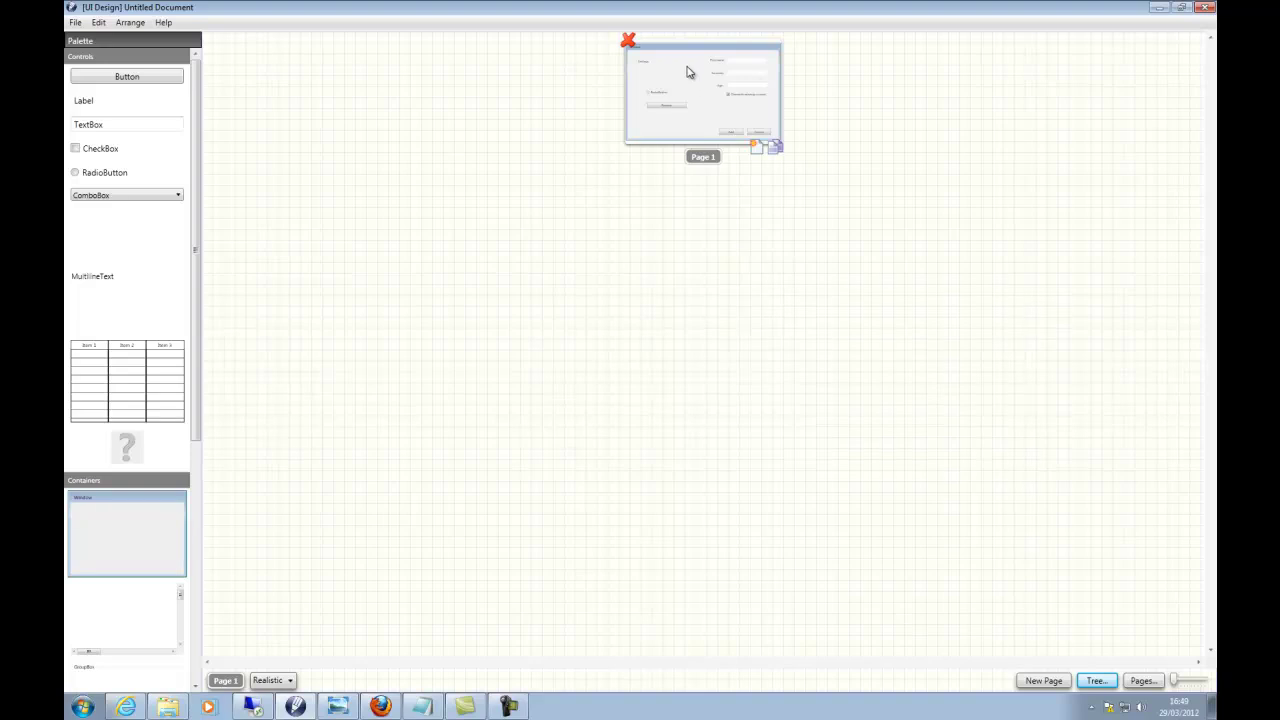
click(778, 148)
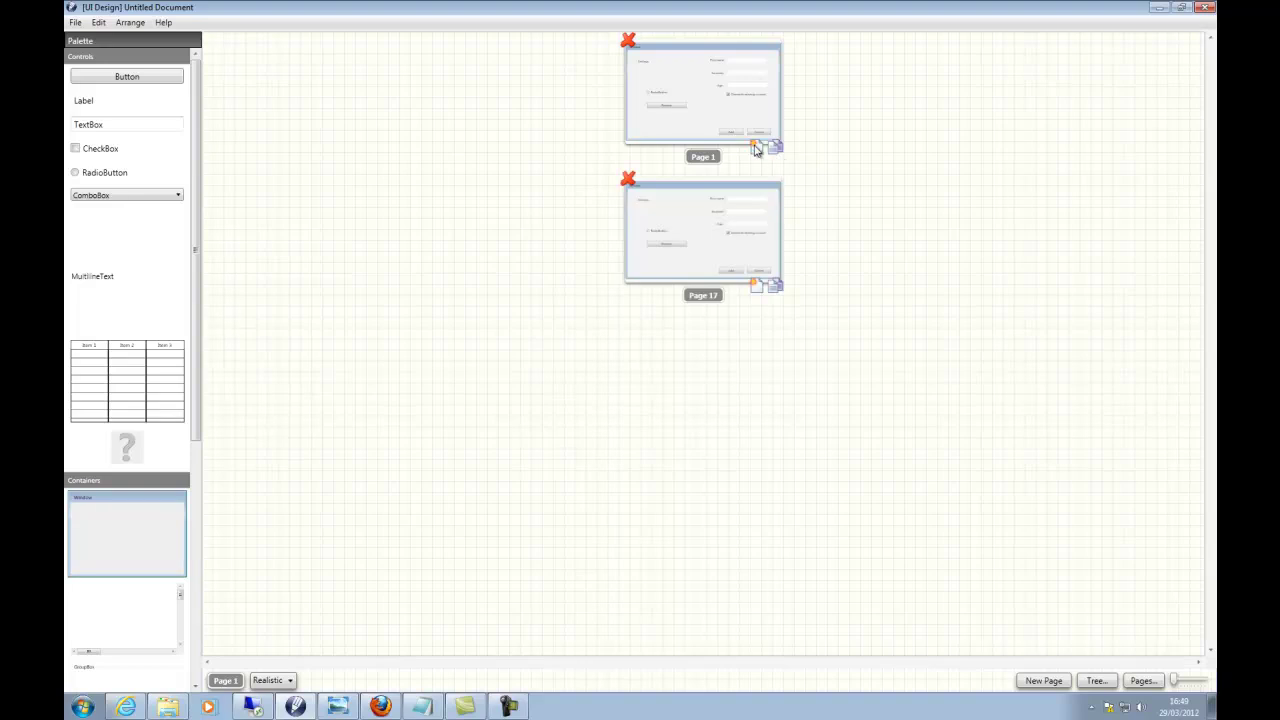
click(757, 148)
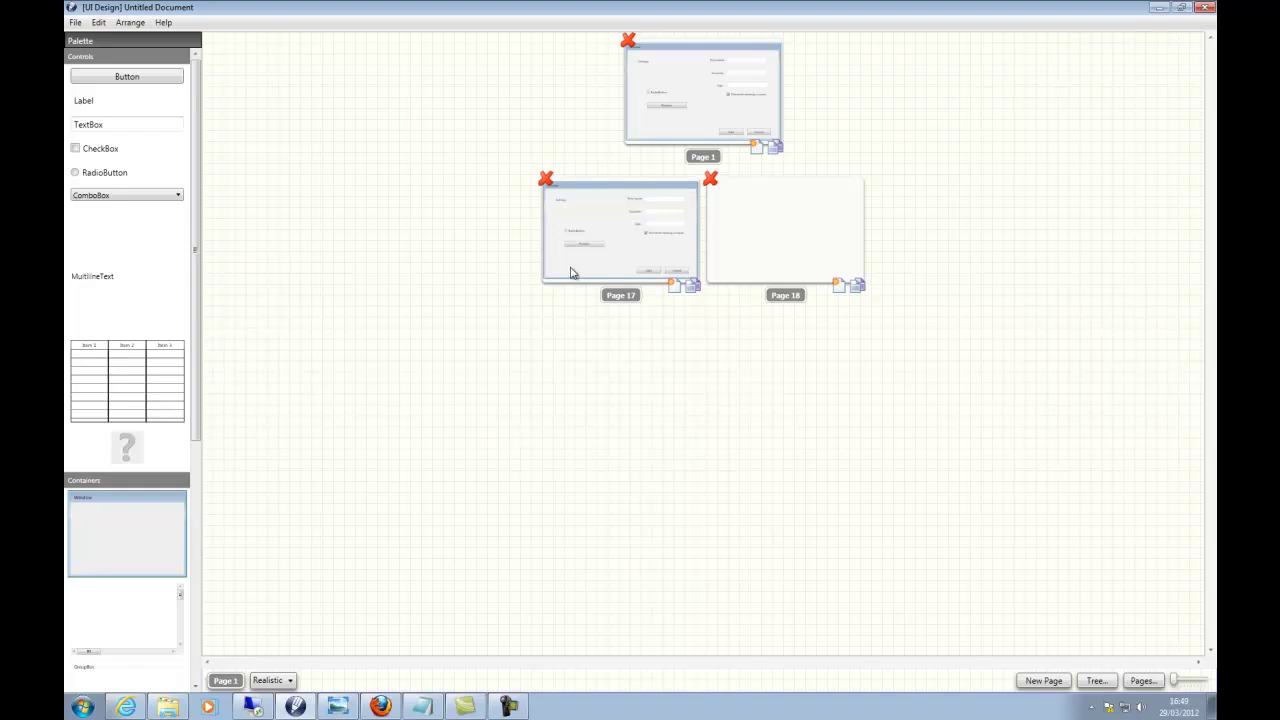
double_click(794, 236)
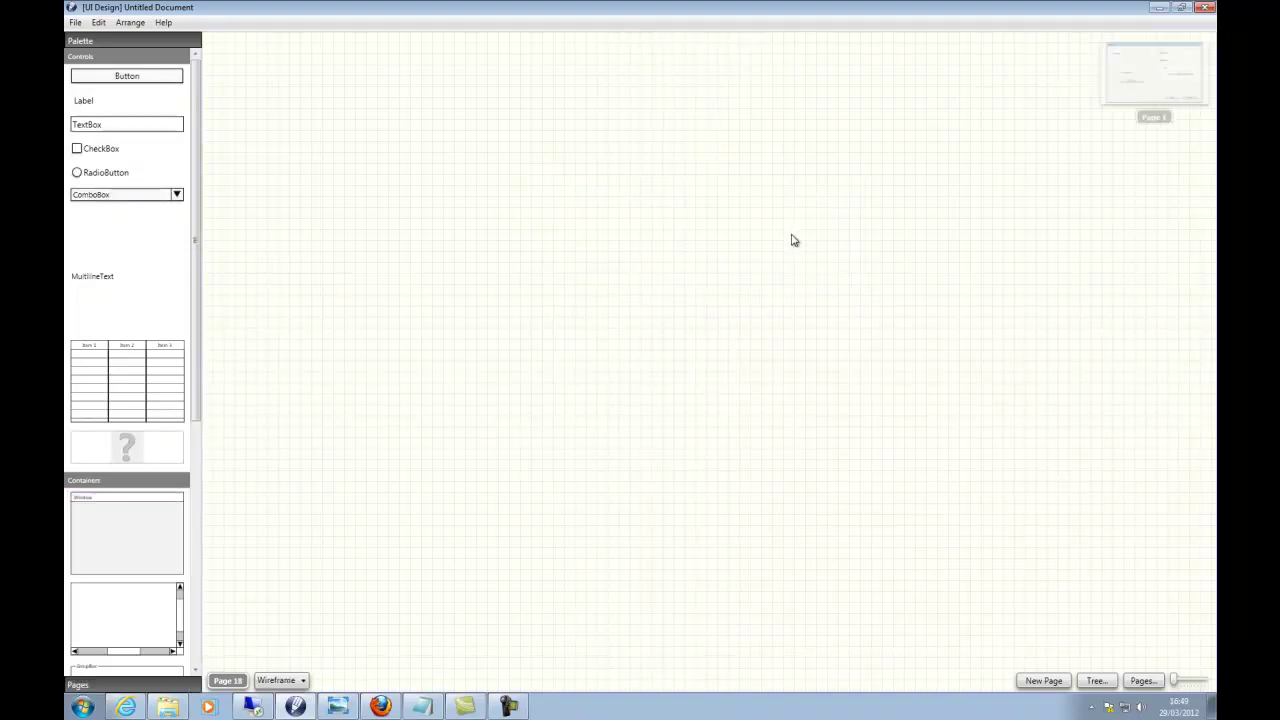
Place a three-column grid (Item 1 to Item 3) on Page 18, then view the page tree from Page 1
drag(124, 379, 622, 298)
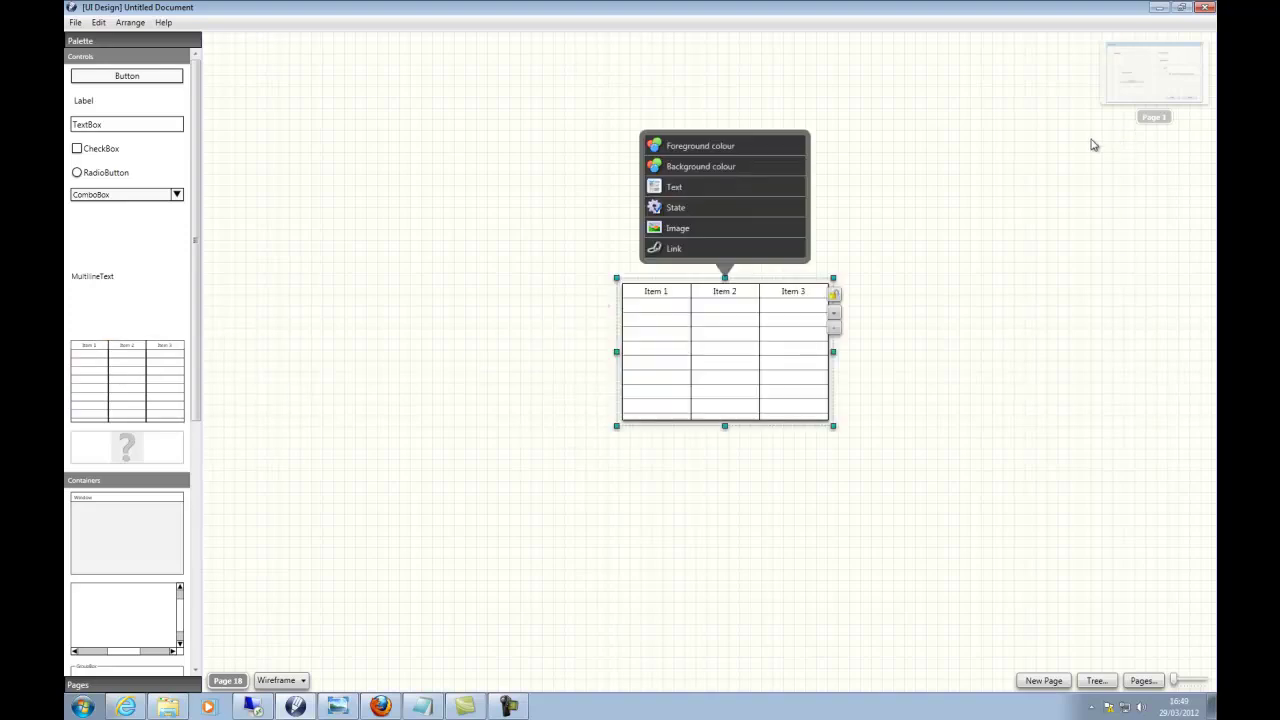
click(1152, 80)
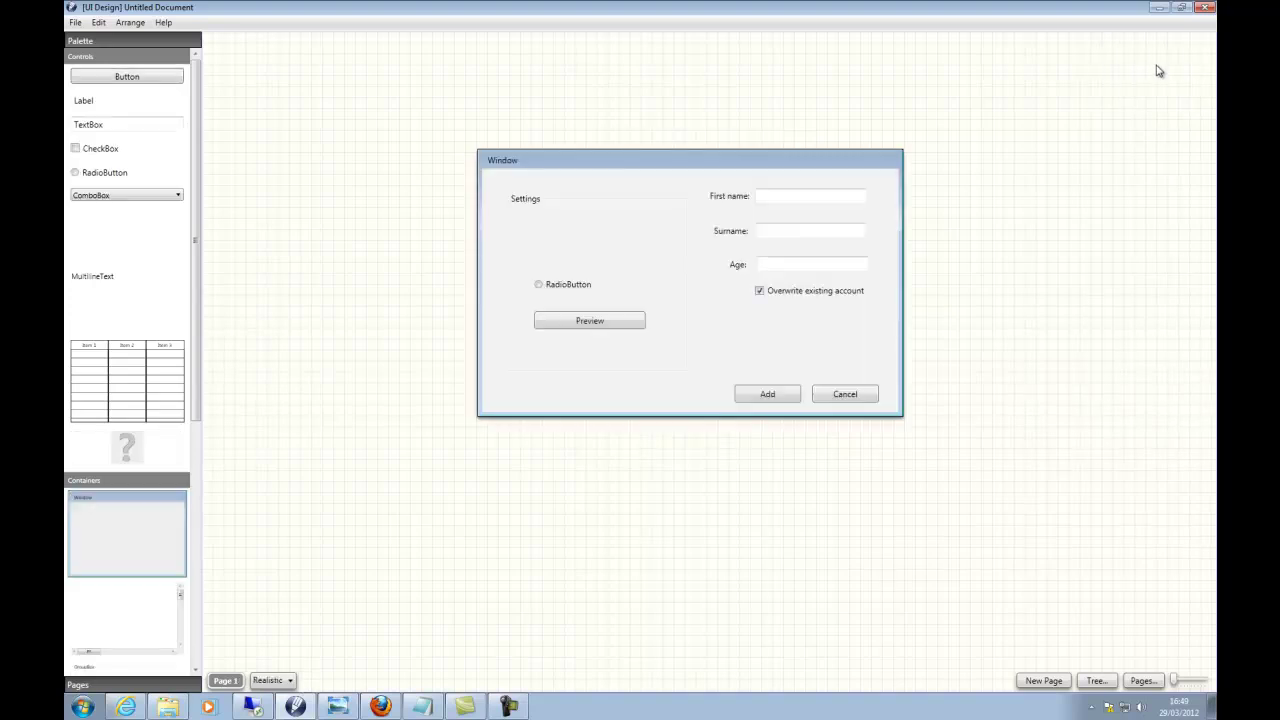
click(1096, 682)
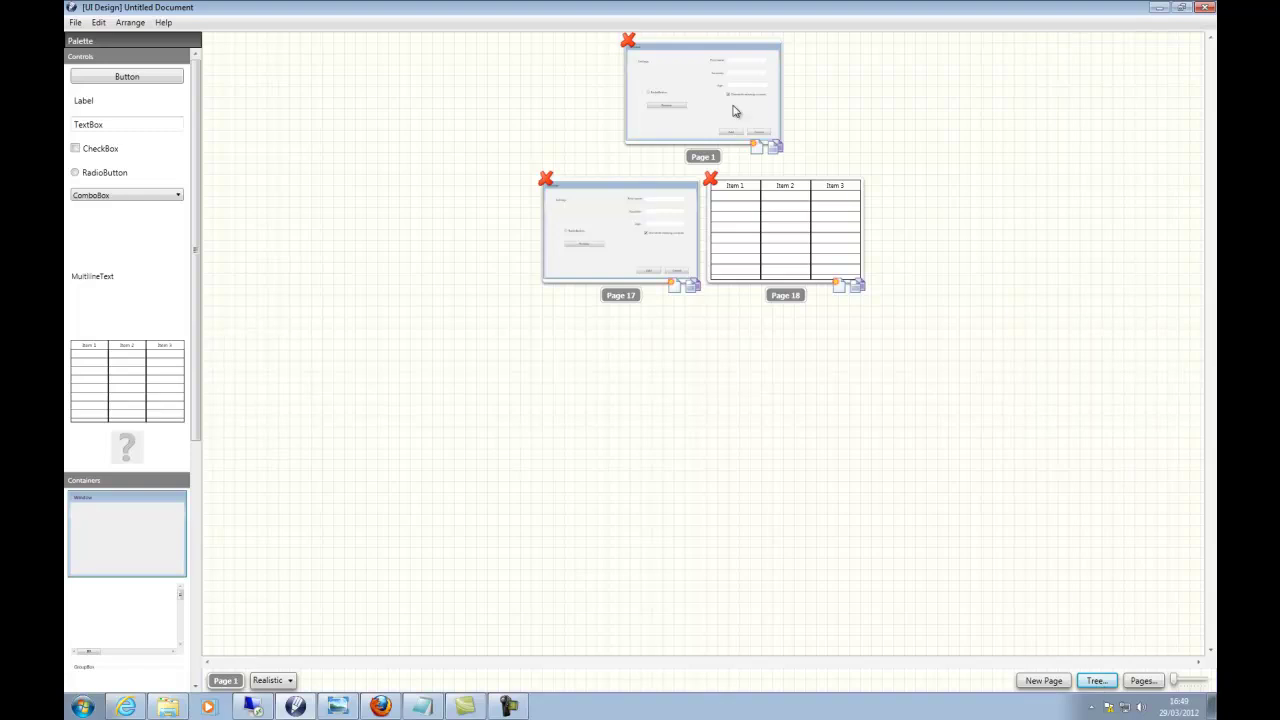